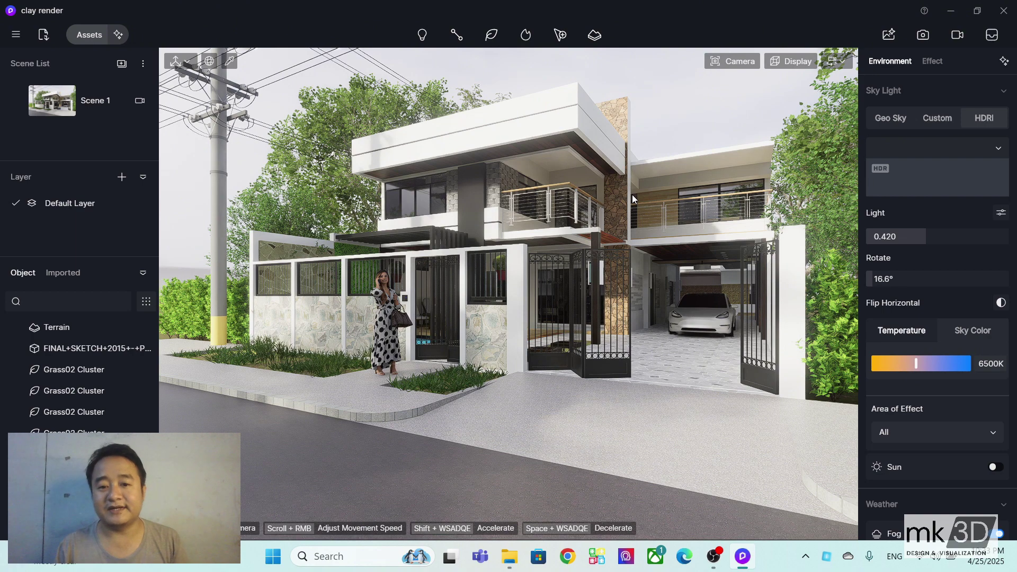
Step: Switch the camera to perspective view and frame the house from above the front gate
{"action": "mouse_move", "coordinate": [509, 242]}
{"action": "right_mouse_down"}
{"action": "mouse_move", "coordinate": [609, 239]}
{"action": "mouse_move", "coordinate": [516, 261]}
{"action": "right_mouse_up"}
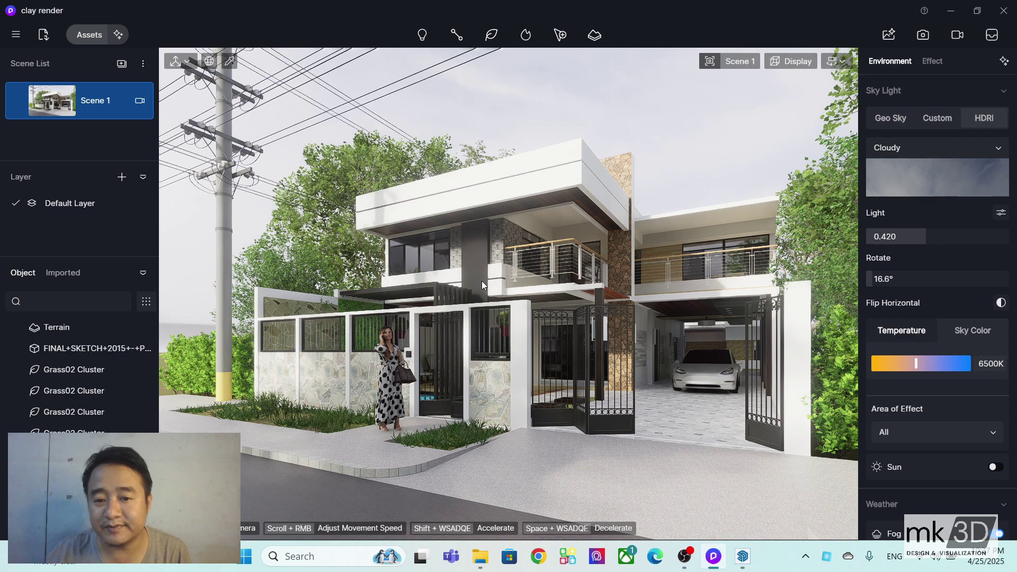
{"action": "right_click_drag", "start_coordinate": [433, 292], "coordinate": [442, 345]}
{"action": "key", "text": "e"}
{"action": "key", "text": "q"}
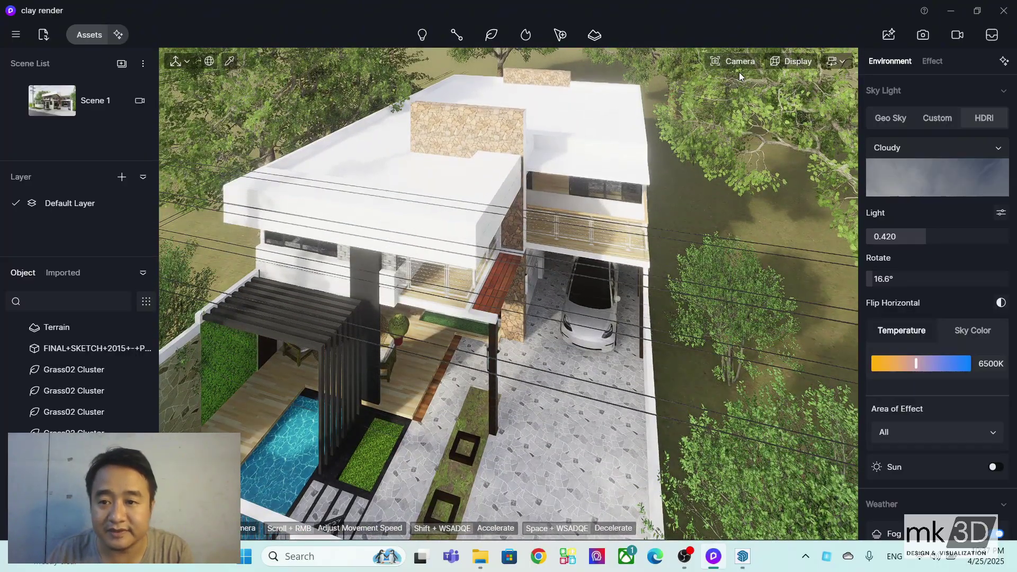
{"action": "left_click", "coordinate": [736, 62]}
{"action": "left_click", "coordinate": [706, 353]}
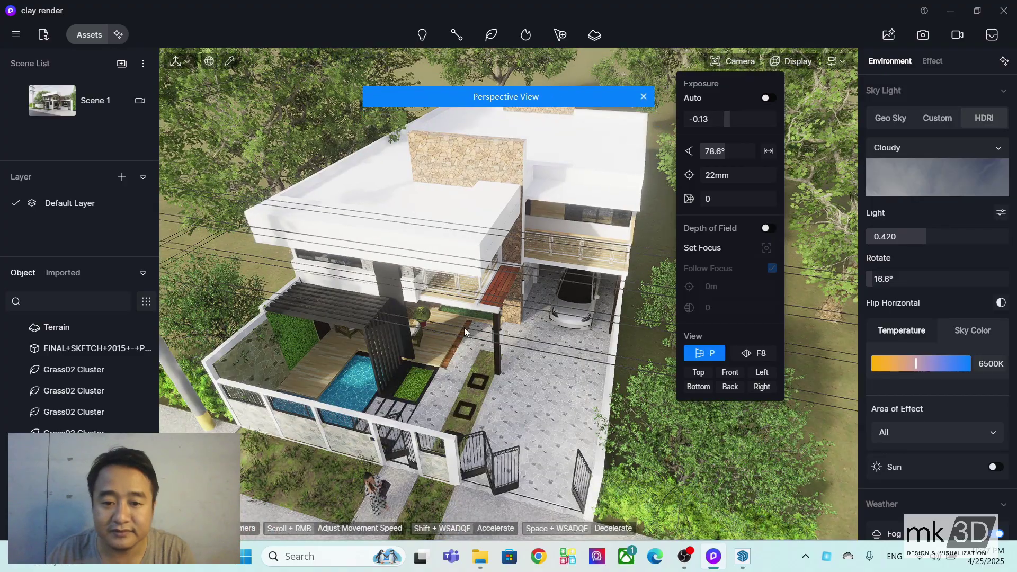
{"action": "right_click_drag", "start_coordinate": [464, 328], "coordinate": [453, 329]}
{"action": "scroll", "coordinate": [453, 329], "scroll_direction": "down", "scroll_amount": 5}
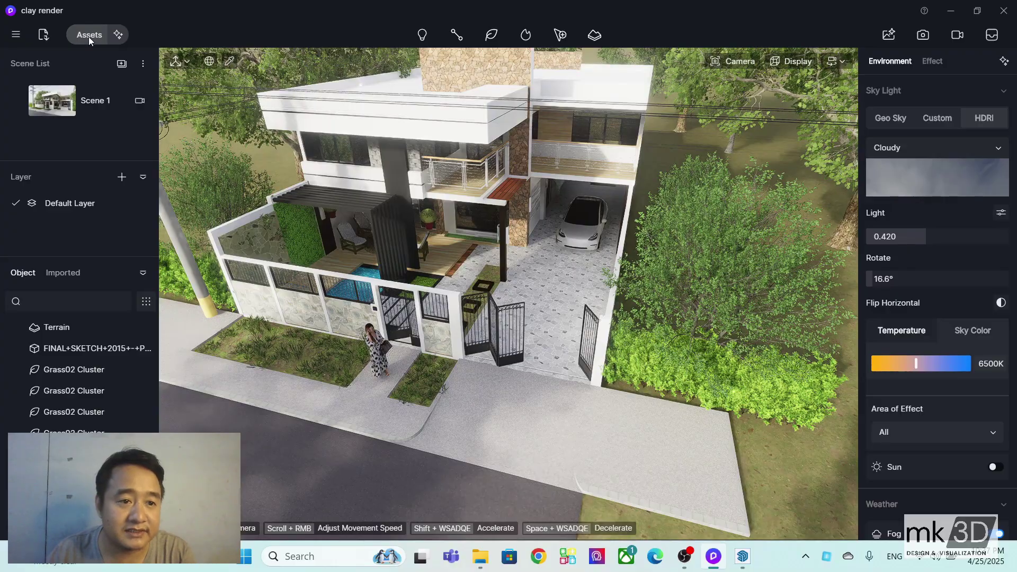
Step: Open the asset library's online Interior Parallax model category and browse the available interiors
{"action": "left_click", "coordinate": [88, 36]}
{"action": "scroll", "coordinate": [34, 263], "scroll_direction": "down", "scroll_amount": 1}
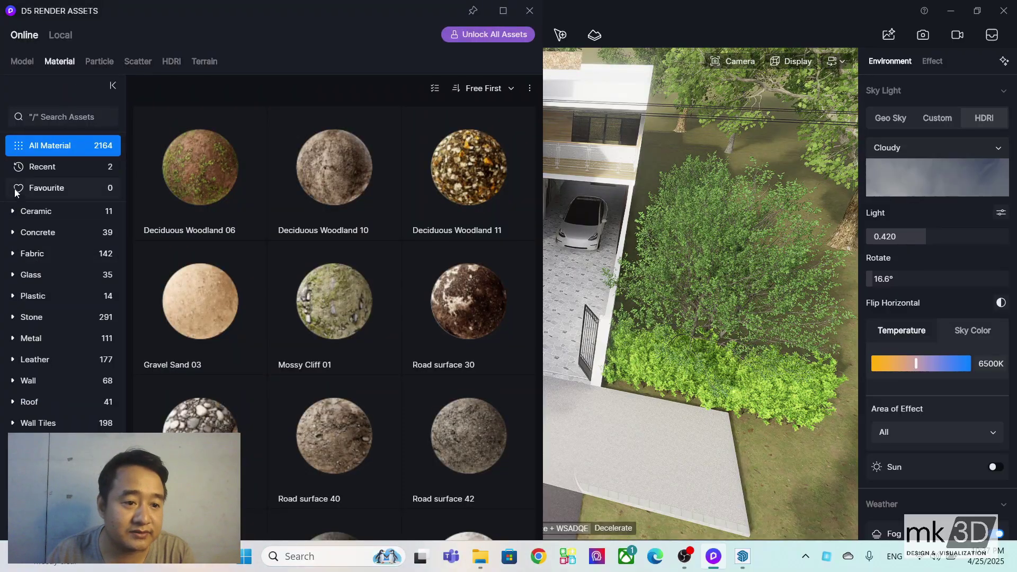
{"action": "left_click", "coordinate": [19, 62]}
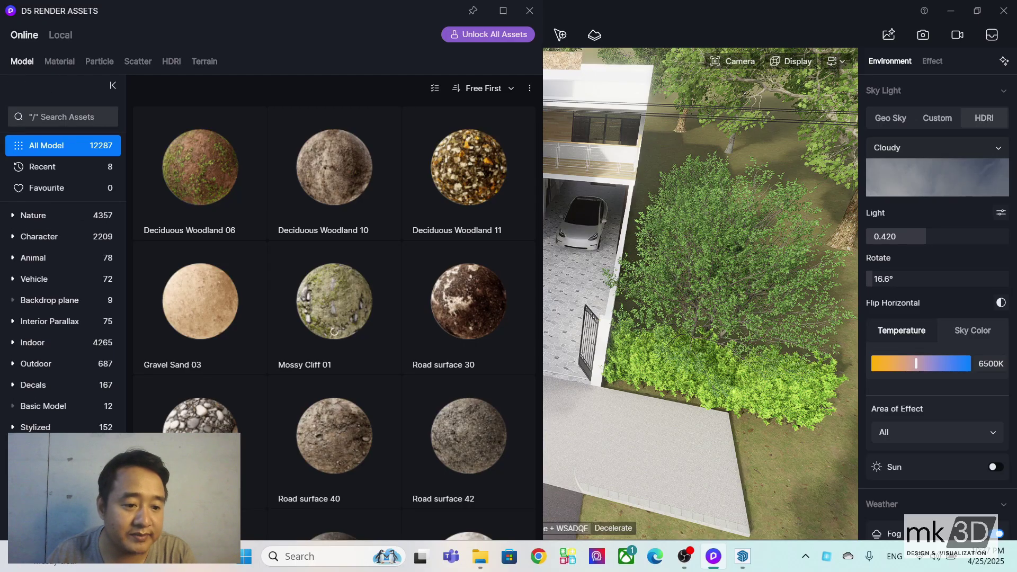
{"action": "left_click", "coordinate": [42, 324]}
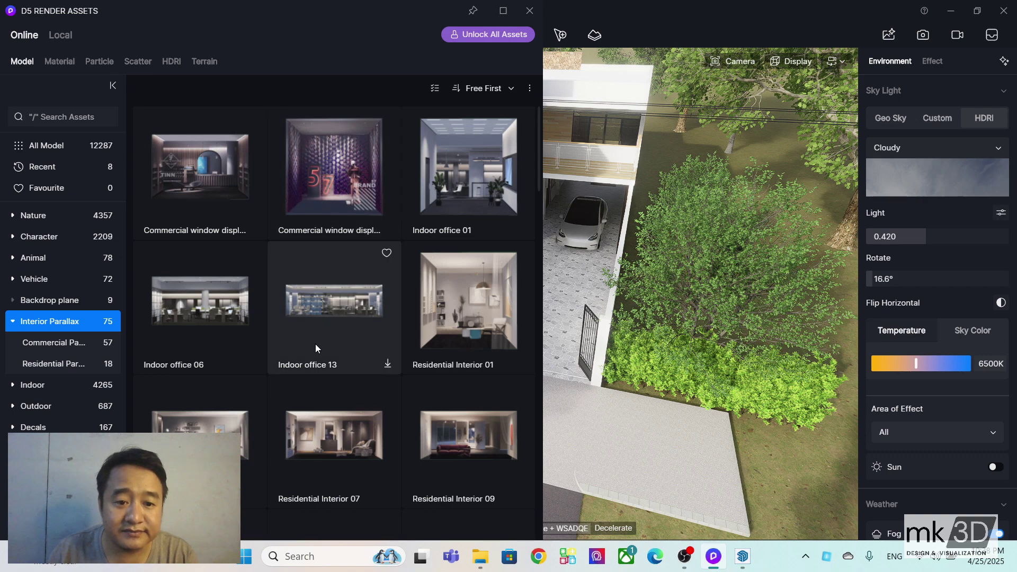
{"action": "scroll", "coordinate": [322, 322], "scroll_direction": "down", "scroll_amount": 2}
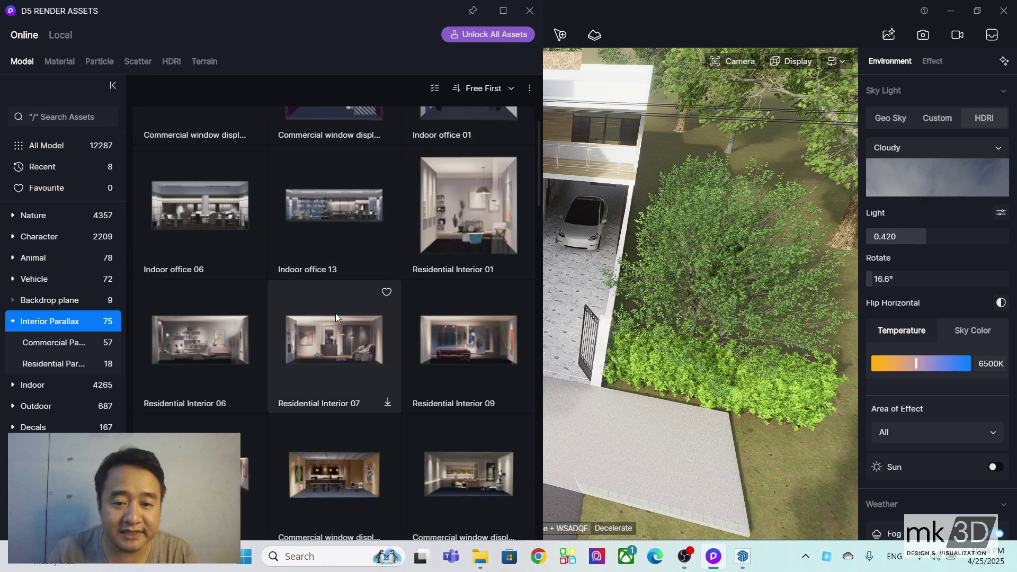
{"action": "scroll", "coordinate": [326, 316], "scroll_direction": "down", "scroll_amount": 1}
{"action": "scroll", "coordinate": [406, 353], "scroll_direction": "down", "scroll_amount": 2}
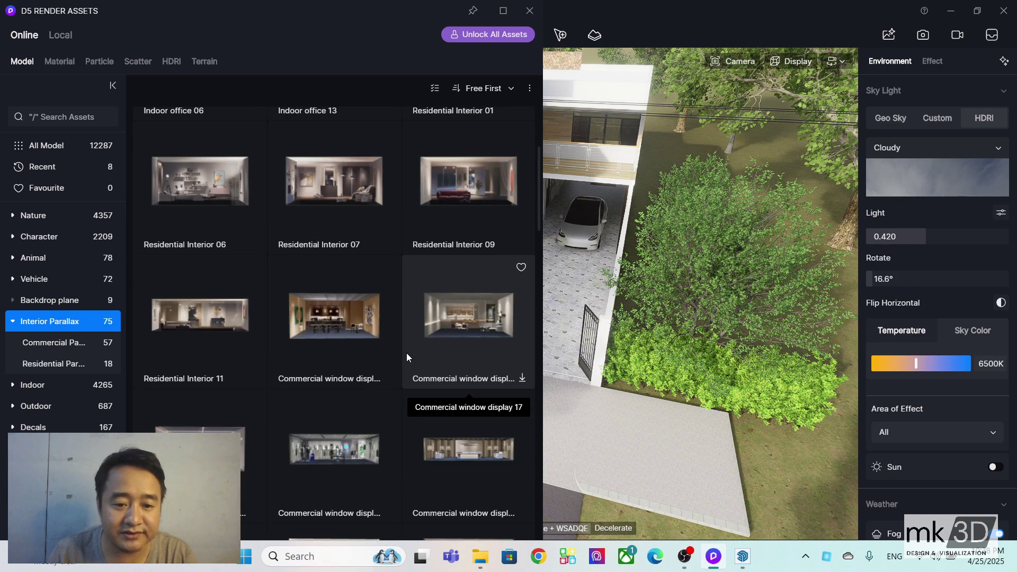
{"action": "scroll", "coordinate": [407, 354], "scroll_direction": "up", "scroll_amount": 4}
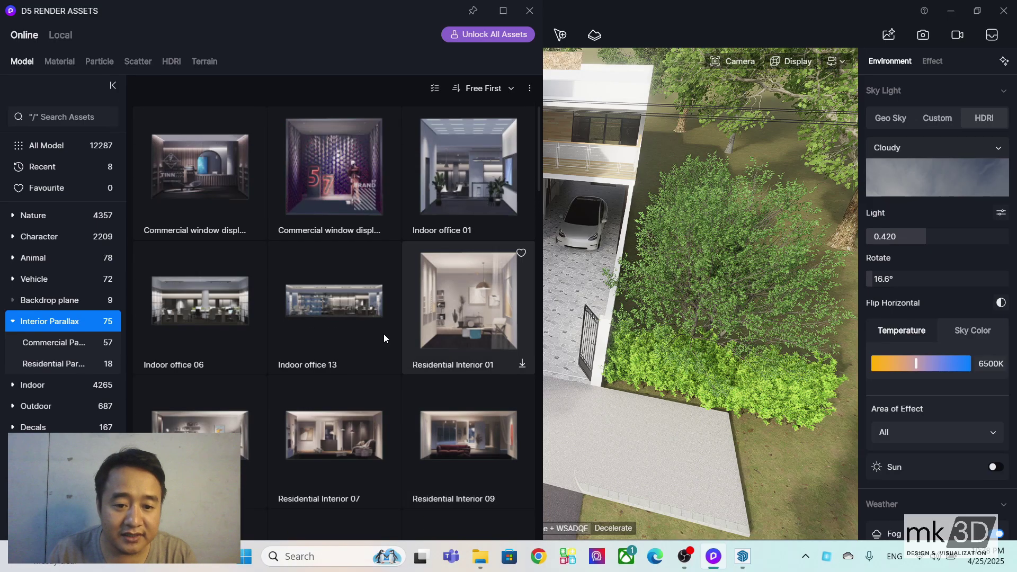
Step: Download the first Commercial window display, Indoor office 01, Residential Interior 01 and Residential Interior 09 parallax models, and dismiss the subscription offer
{"action": "left_click", "coordinate": [227, 167]}
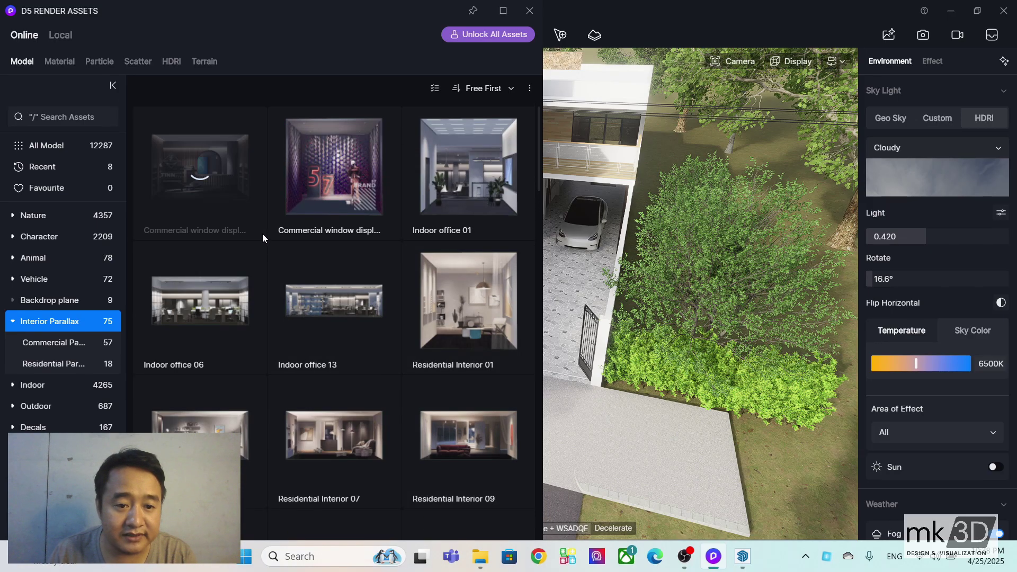
{"action": "left_click", "coordinate": [473, 201]}
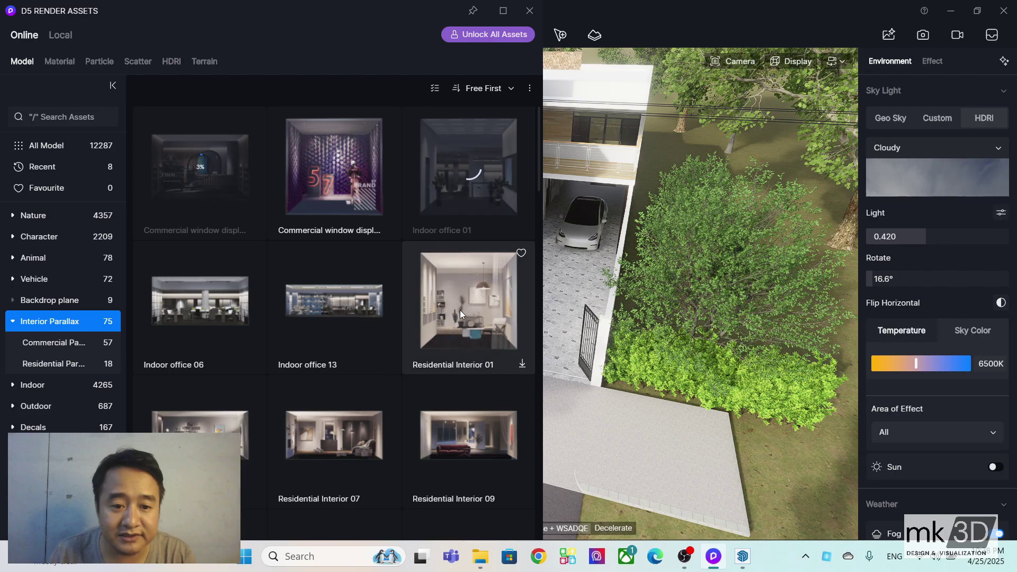
{"action": "left_click", "coordinate": [470, 323]}
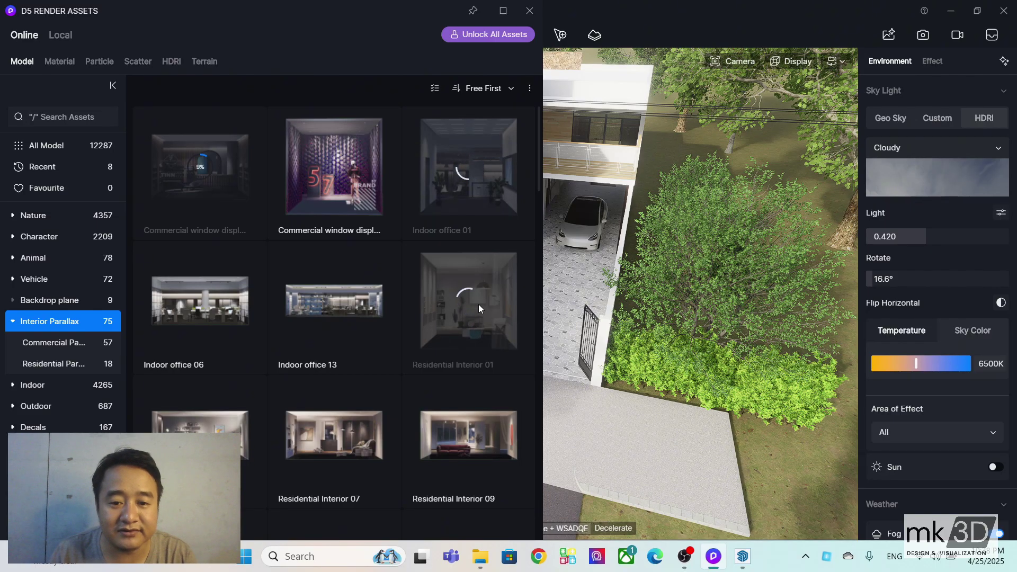
{"action": "scroll", "coordinate": [470, 345], "scroll_direction": "down", "scroll_amount": 1}
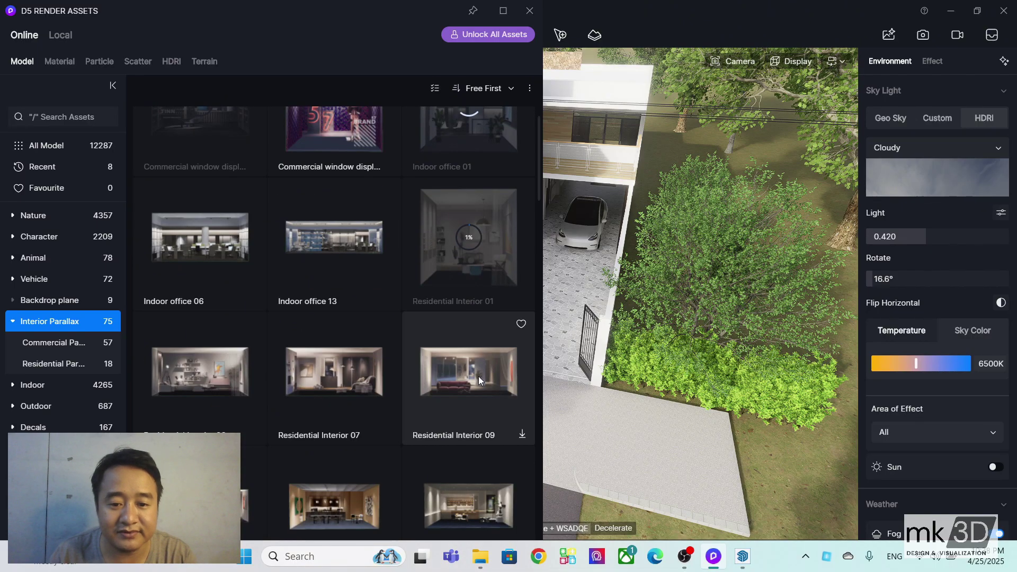
{"action": "left_click", "coordinate": [472, 380]}
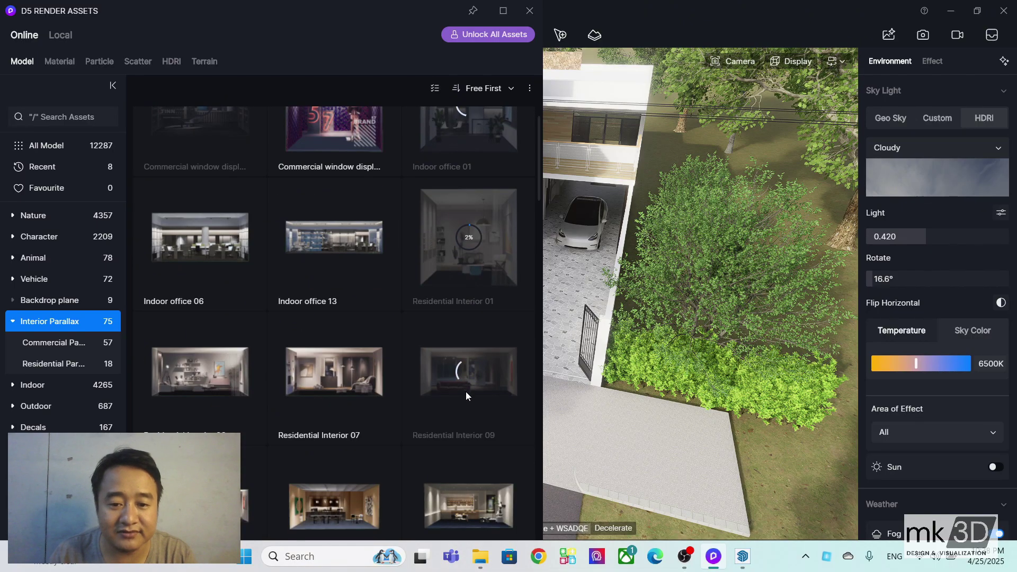
{"action": "scroll", "coordinate": [467, 384], "scroll_direction": "down", "scroll_amount": 1}
{"action": "scroll", "coordinate": [274, 408], "scroll_direction": "down", "scroll_amount": 1}
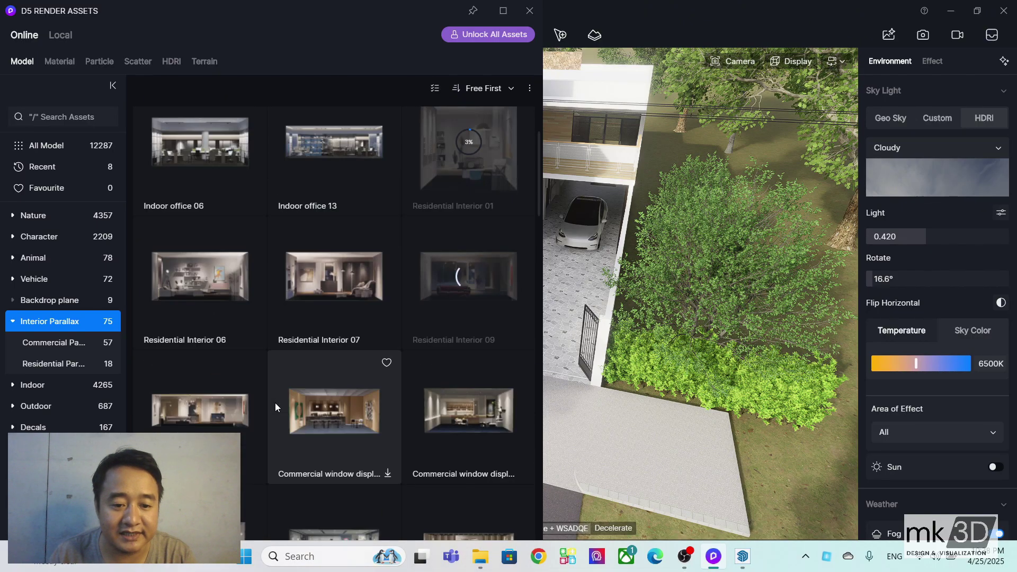
{"action": "scroll", "coordinate": [392, 421], "scroll_direction": "down", "scroll_amount": 1}
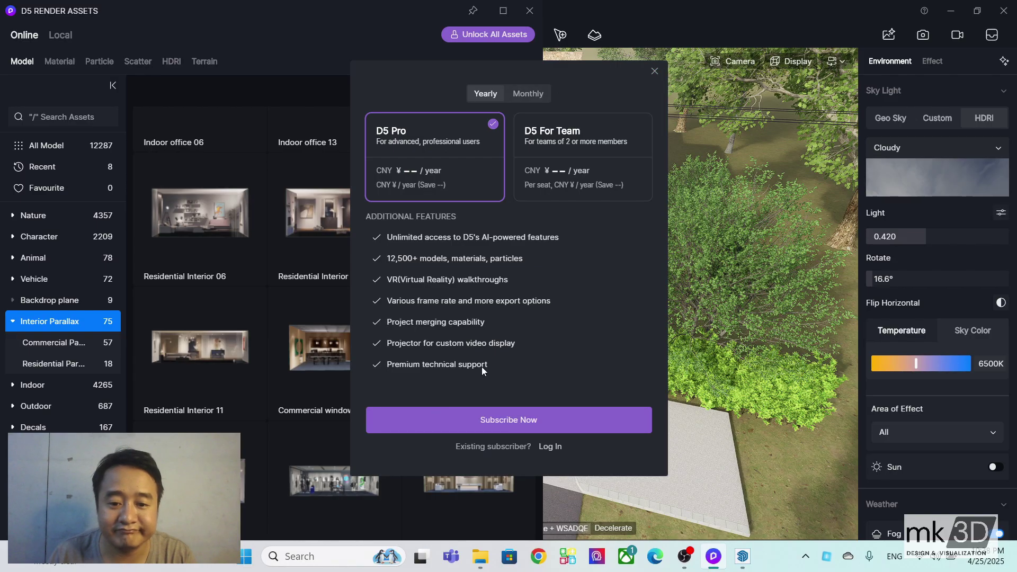
{"action": "left_click", "coordinate": [655, 72]}
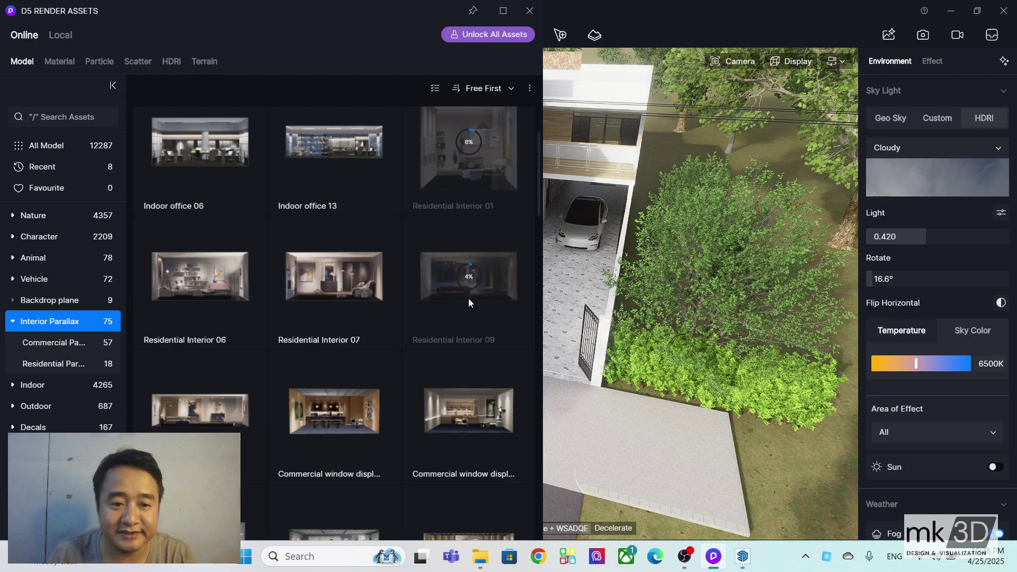
{"action": "scroll", "coordinate": [468, 302], "scroll_direction": "up", "scroll_amount": 4}
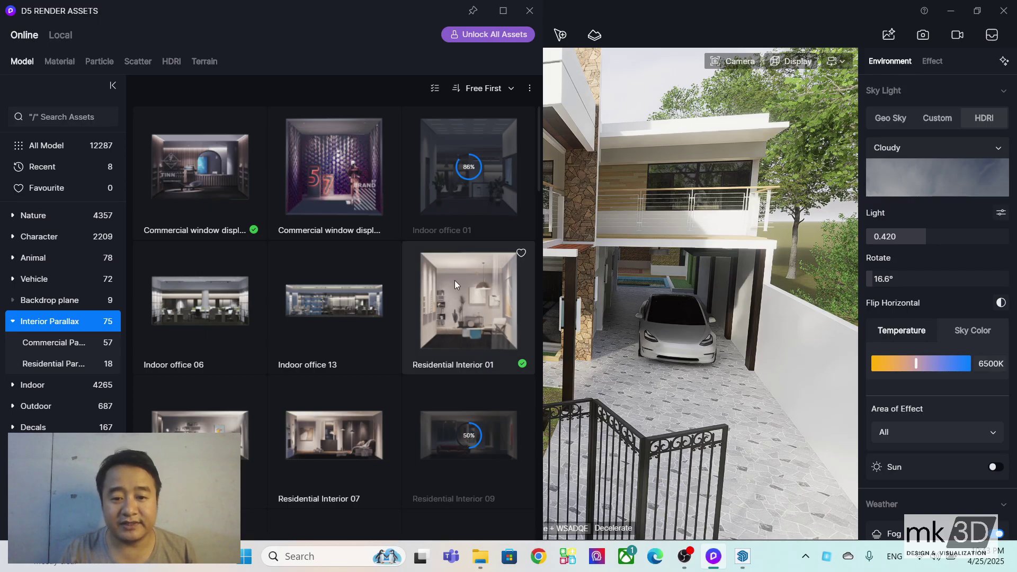
Step: Place the Residential Interior 01 parallax model at the glass door of the upper-floor balcony
{"action": "right_click_drag", "start_coordinate": [745, 252], "coordinate": [551, 258]}
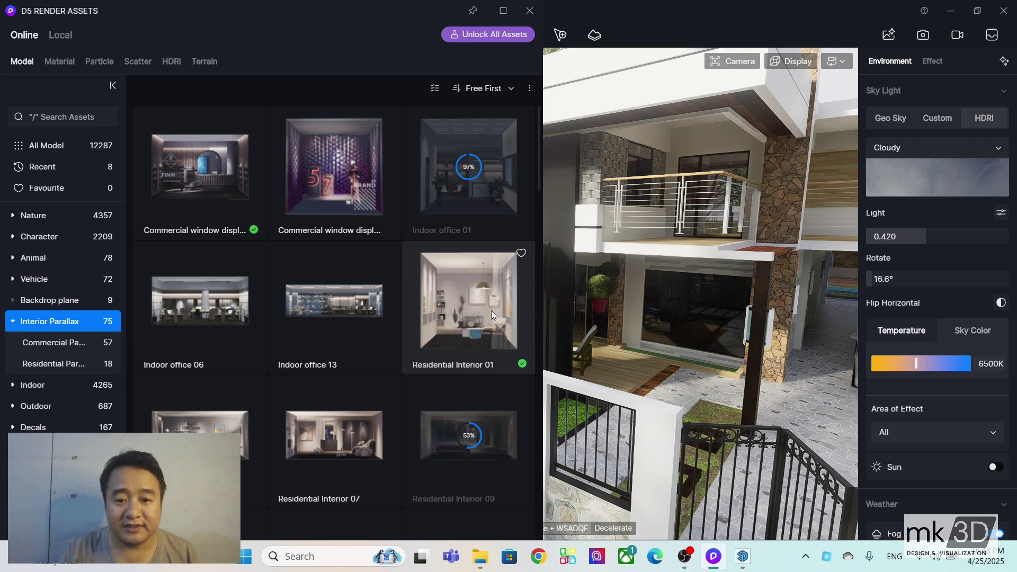
{"action": "left_click", "coordinate": [425, 326]}
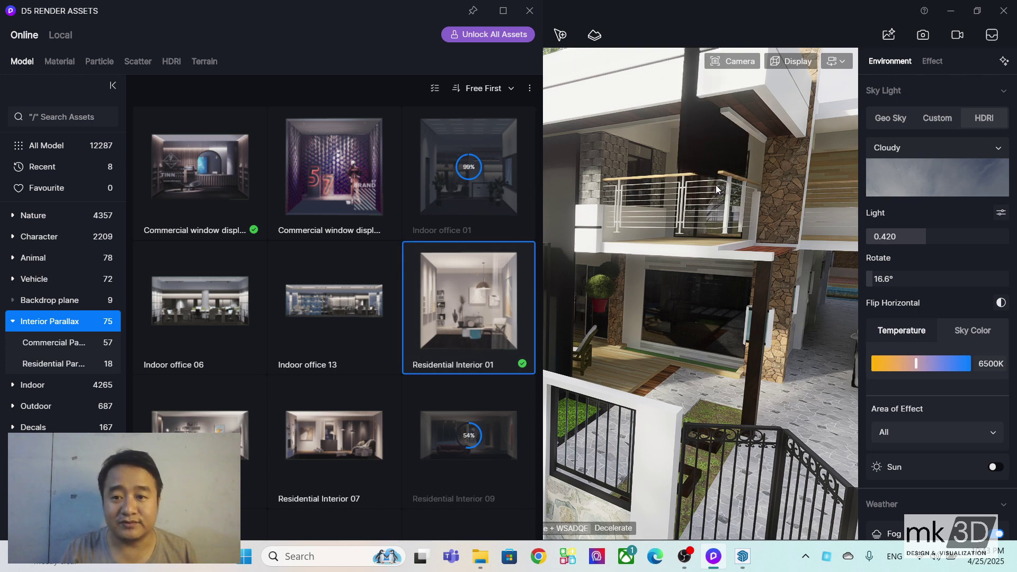
{"action": "scroll", "coordinate": [712, 191], "scroll_direction": "up", "scroll_amount": 4}
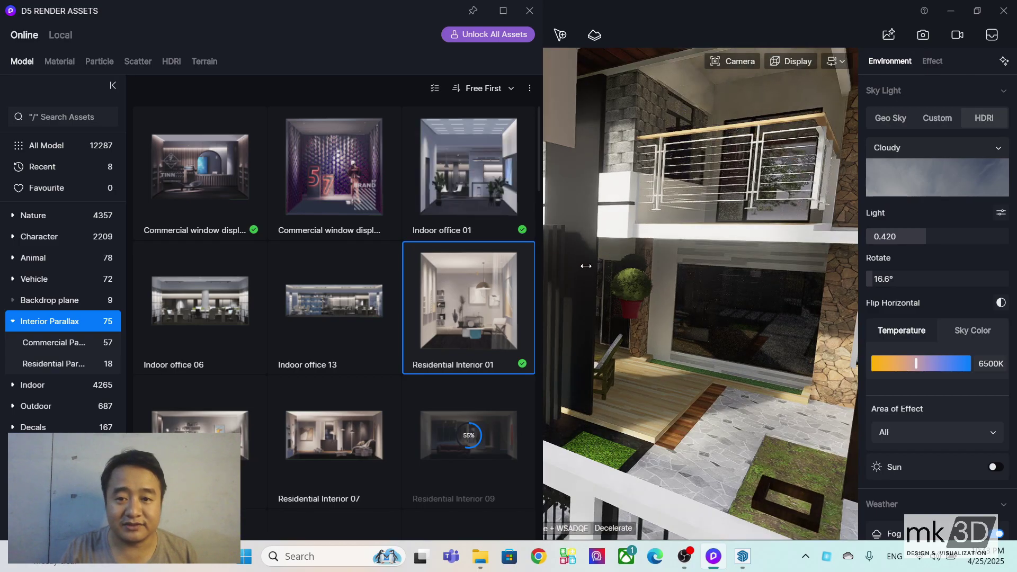
{"action": "right_click_drag", "start_coordinate": [671, 269], "coordinate": [674, 266]}
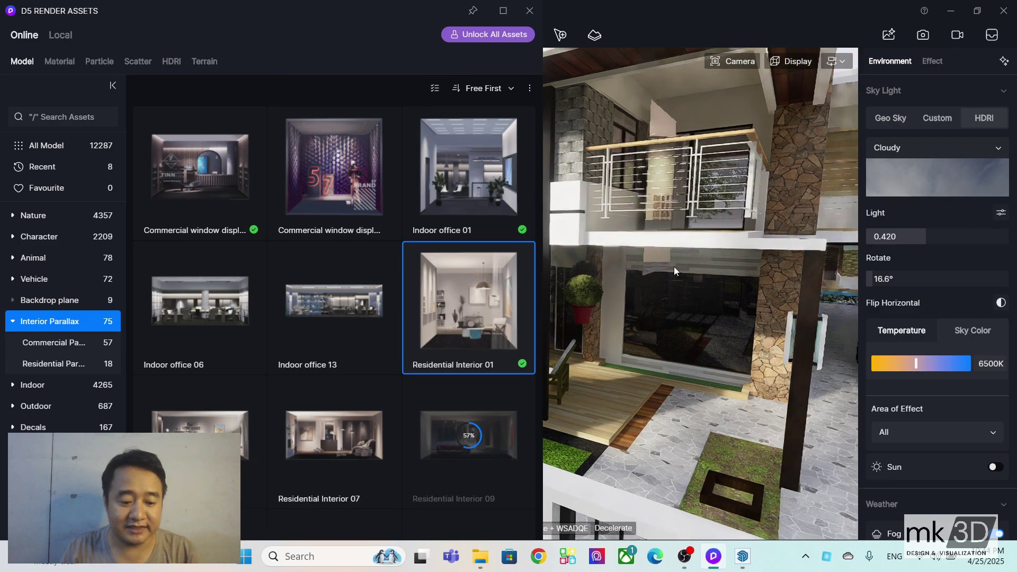
{"action": "key", "text": "e"}
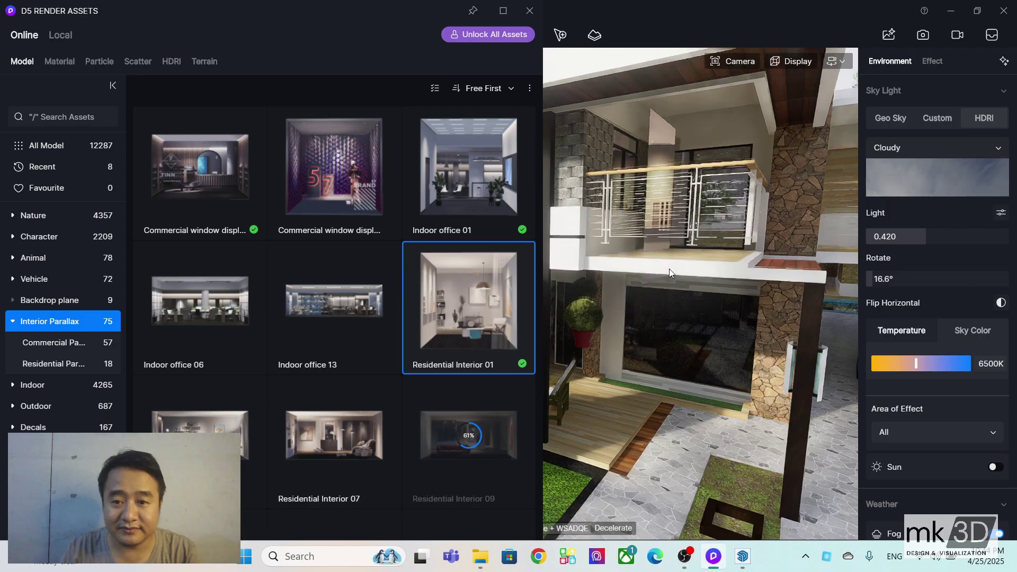
{"action": "middle_click_drag", "start_coordinate": [670, 269], "coordinate": [649, 430]}
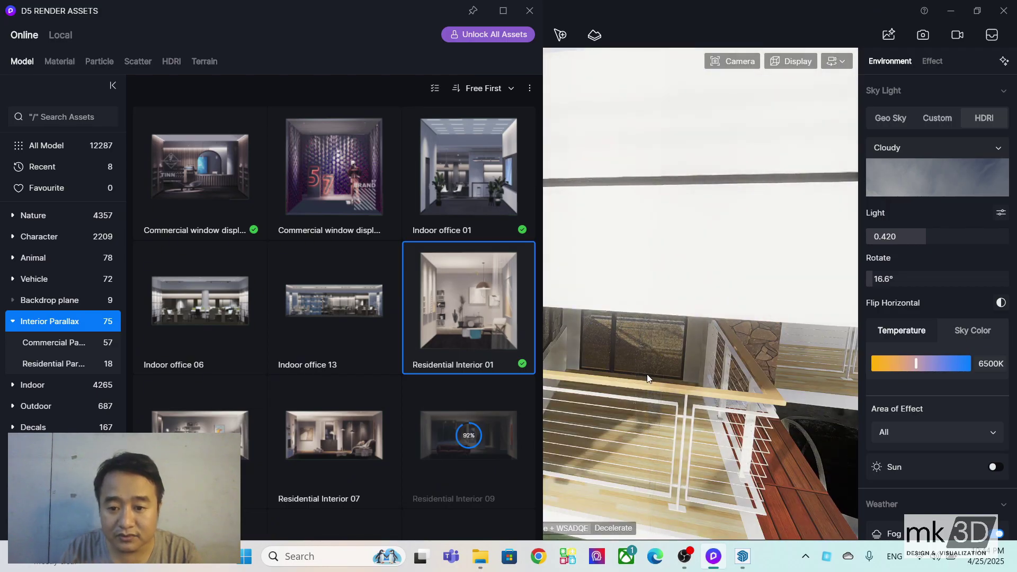
{"action": "left_click", "coordinate": [637, 355]}
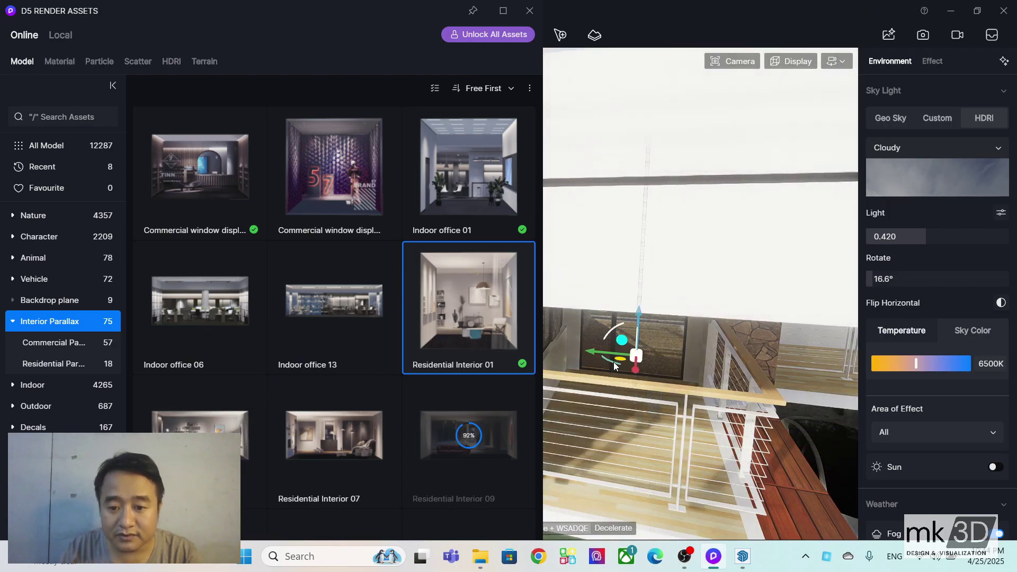
Step: Rotate the placed interior 90° about the vertical axis so it faces the balcony front, and close the asset library
{"action": "left_click_drag", "start_coordinate": [613, 361], "coordinate": [590, 336]}
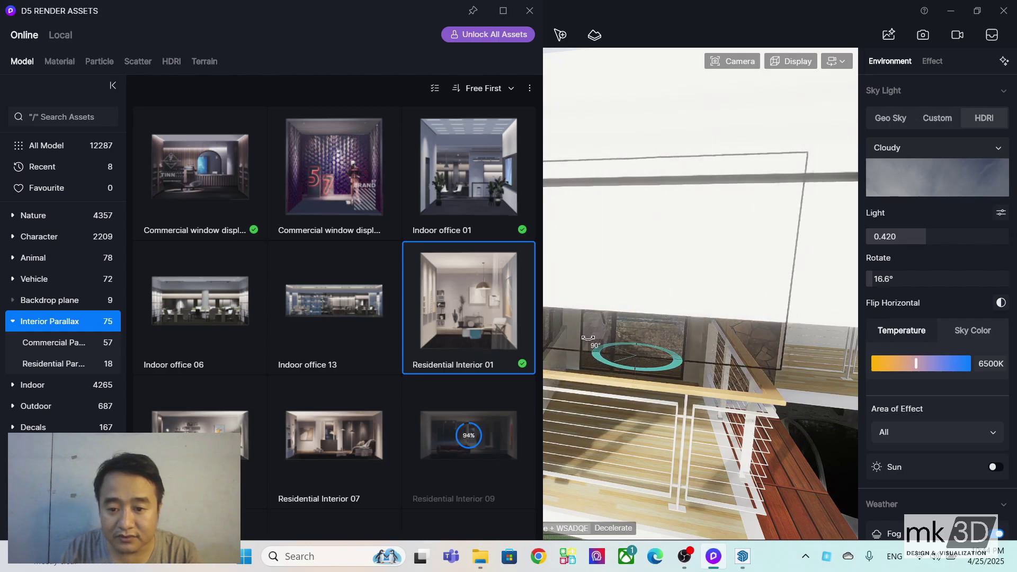
{"action": "left_click", "coordinate": [588, 338]}
{"action": "left_click_drag", "start_coordinate": [524, 1], "coordinate": [524, 4]}
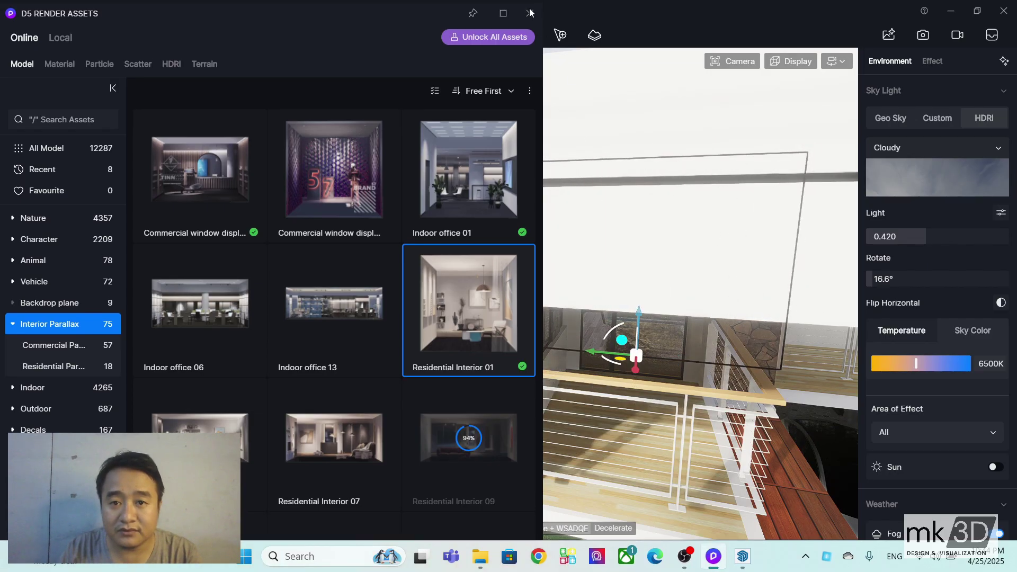
{"action": "left_click", "coordinate": [530, 13]}
Step: Lower the interior to Z 3341, move it back to X -419, and scale it down to about 3059 by 2294
{"action": "scroll", "coordinate": [510, 390], "scroll_direction": "down", "scroll_amount": 5}
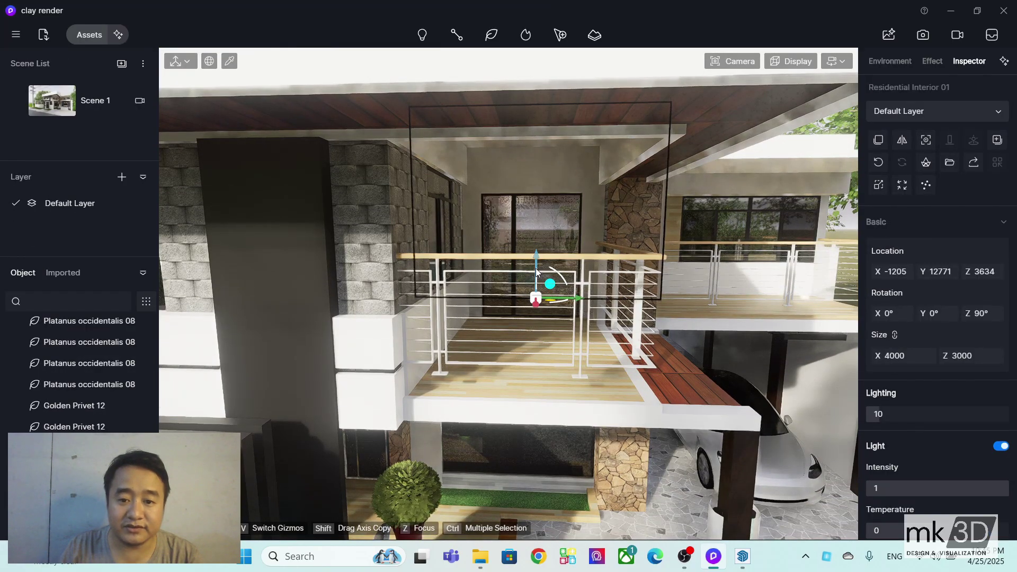
{"action": "left_click_drag", "start_coordinate": [536, 256], "coordinate": [536, 274]}
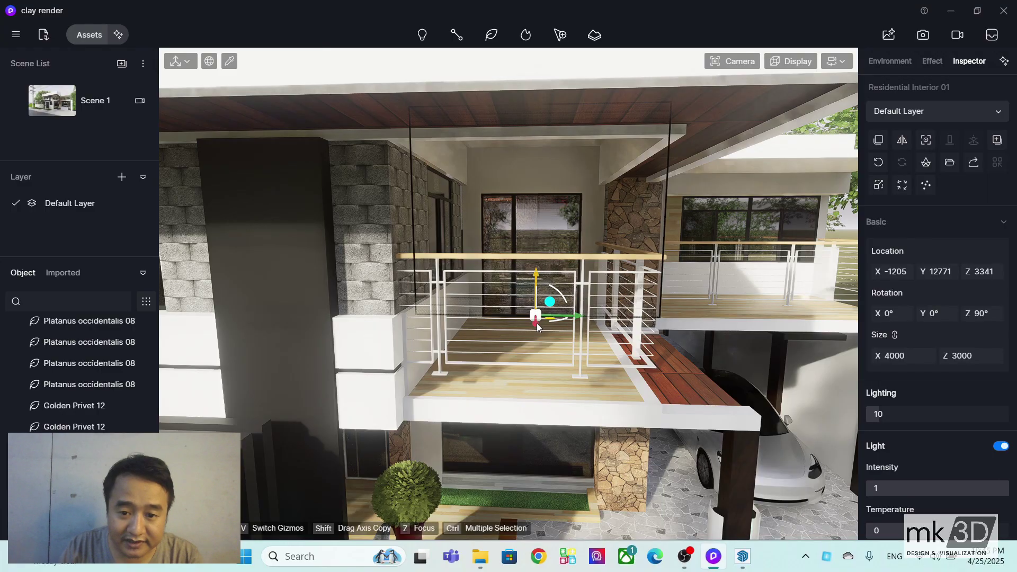
{"action": "left_click_drag", "start_coordinate": [536, 322], "coordinate": [536, 309]}
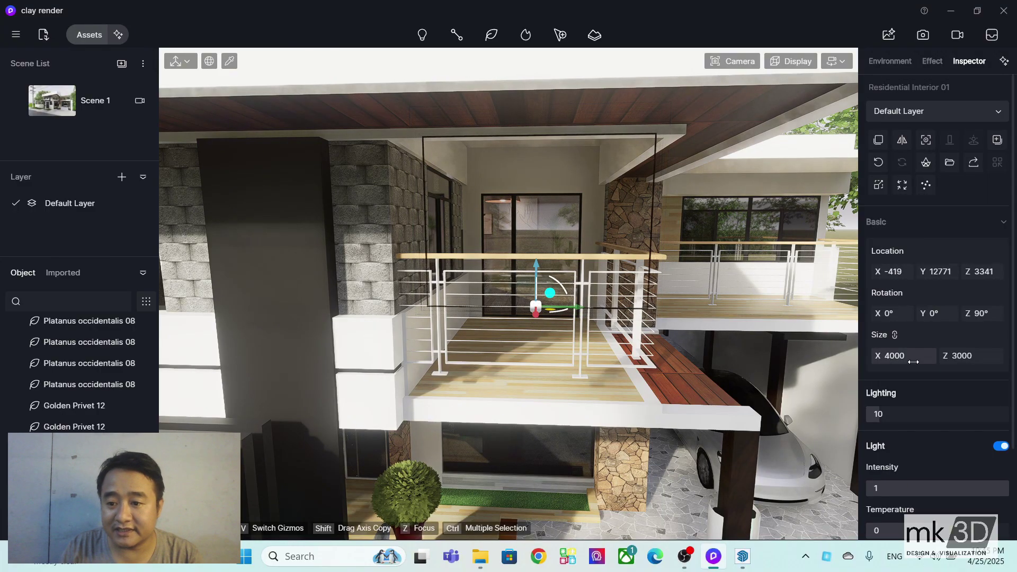
{"action": "left_click_drag", "start_coordinate": [901, 355], "coordinate": [853, 355]}
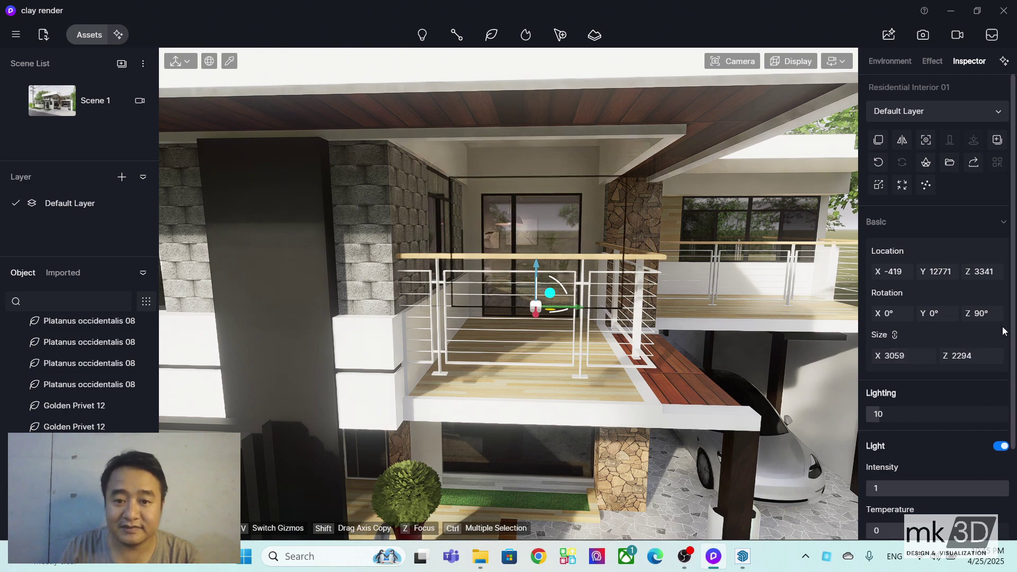
Step: Bring the upper-floor windows above the carport into view, and reopen the asset library as a maximized window
{"action": "right_click_drag", "start_coordinate": [636, 272], "coordinate": [609, 260]}
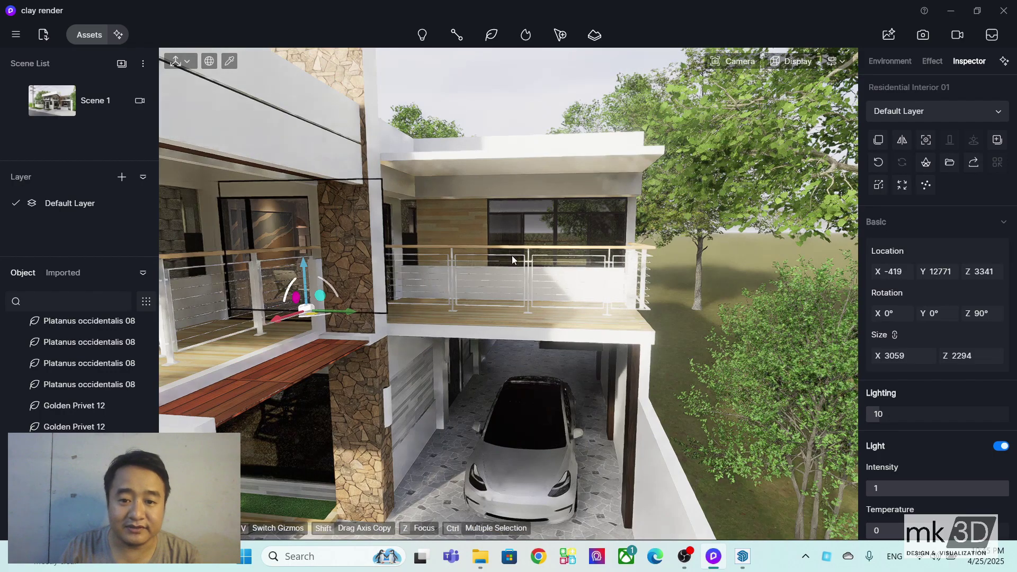
{"action": "left_click", "coordinate": [94, 38]}
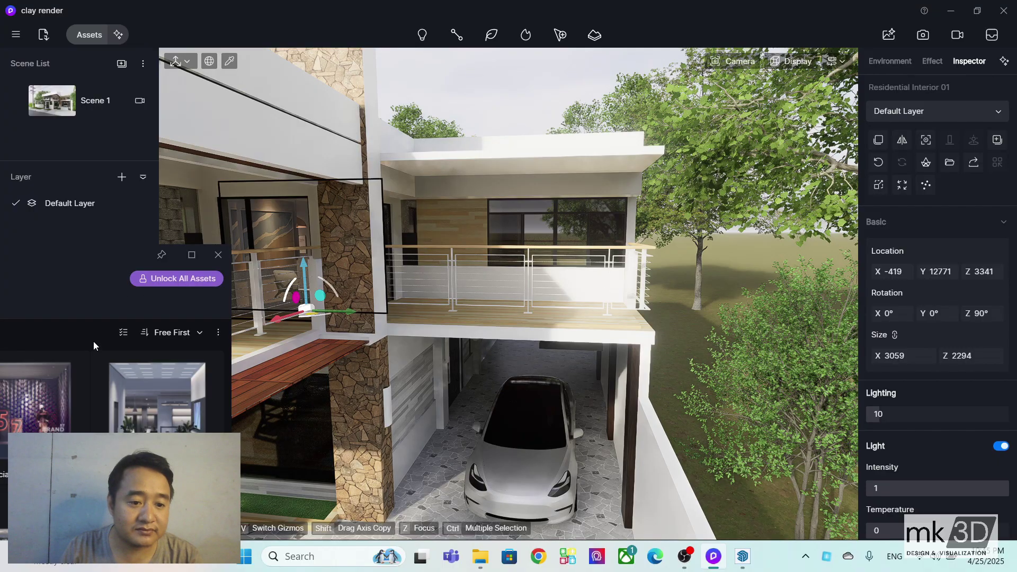
{"action": "left_click", "coordinate": [186, 255]}
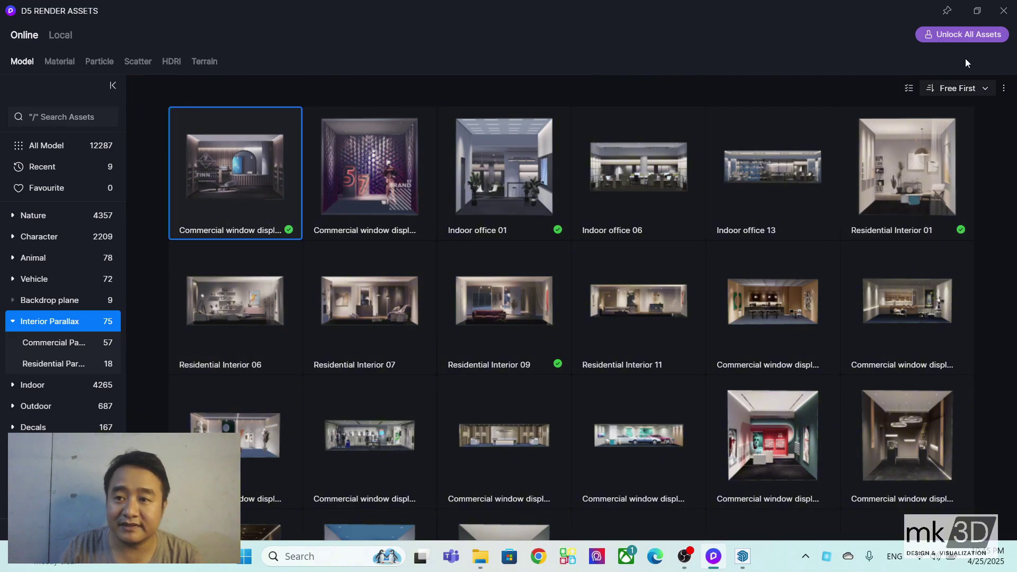
Step: Place the Commercial window display 05 parallax model at the upper-floor windows above the carport and rotate it 90° about the vertical axis
{"action": "left_click", "coordinate": [978, 10]}
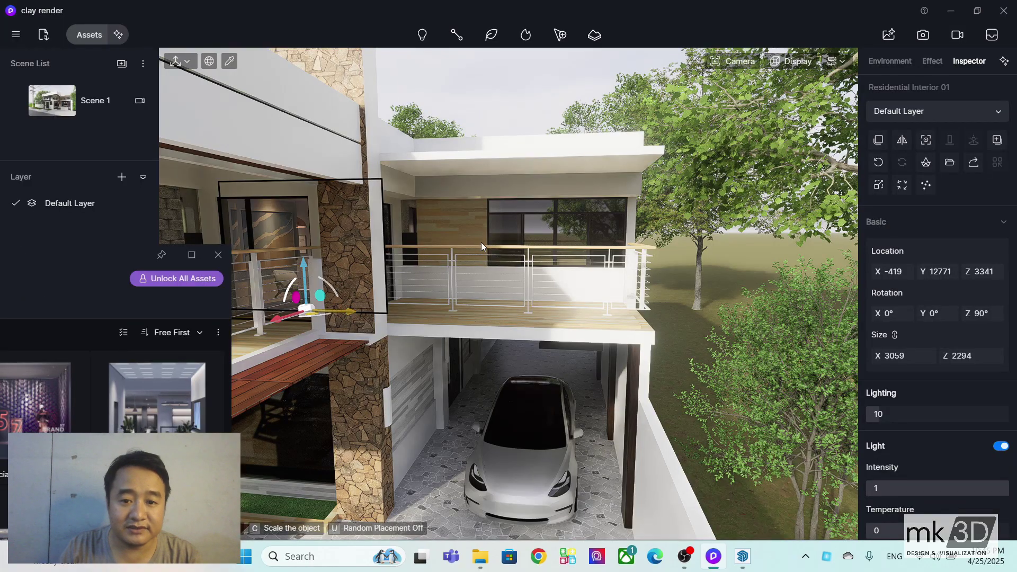
{"action": "left_click", "coordinate": [526, 240]}
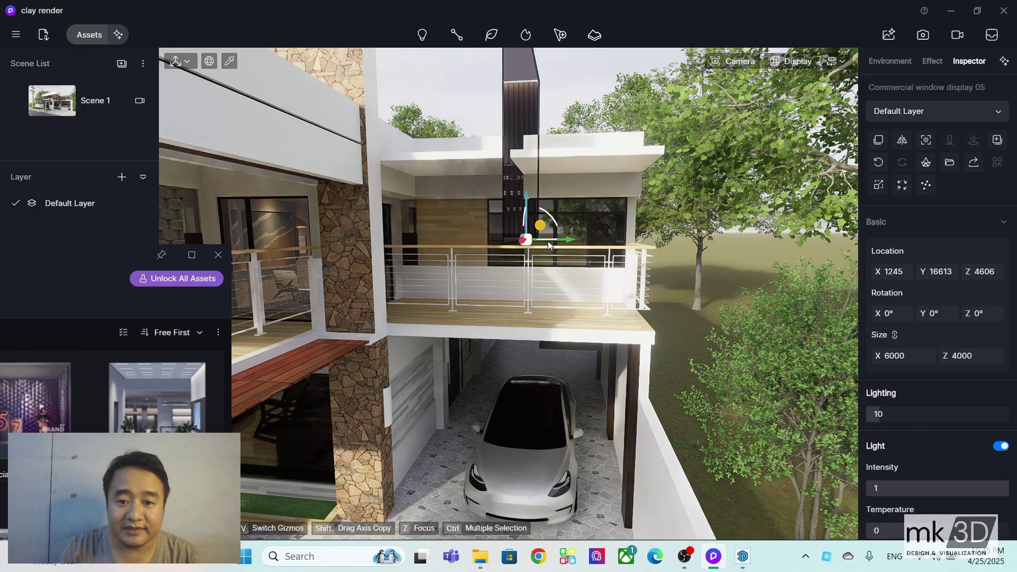
{"action": "key", "text": "e"}
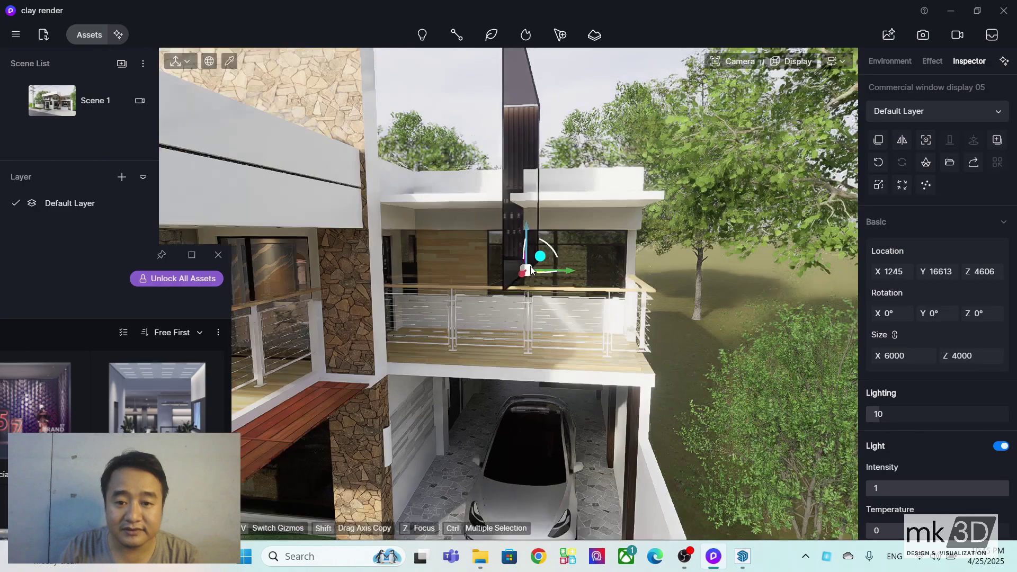
{"action": "key", "text": "e"}
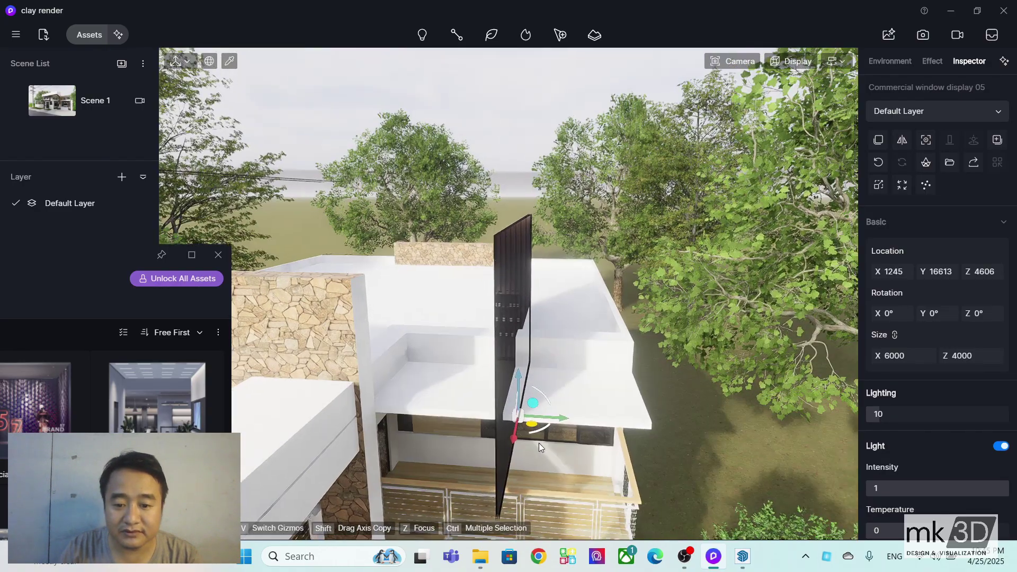
{"action": "left_click_drag", "start_coordinate": [539, 431], "coordinate": [476, 434]}
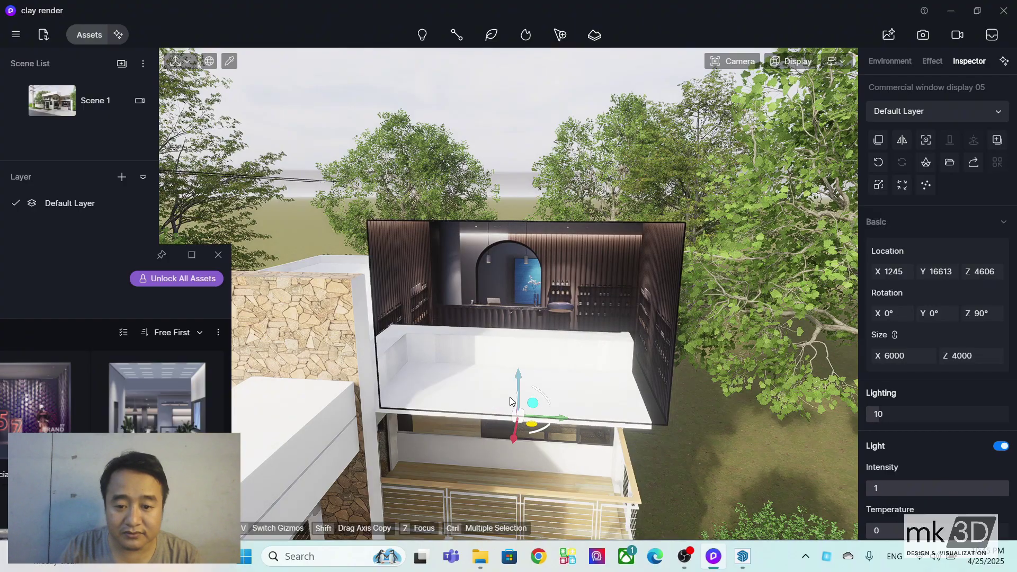
Step: Move the window display to about X 2579, Y 16196, Z 2920 behind the windows, and scale it down to about 4692 by 3128
{"action": "left_click_drag", "start_coordinate": [518, 390], "coordinate": [519, 452]}
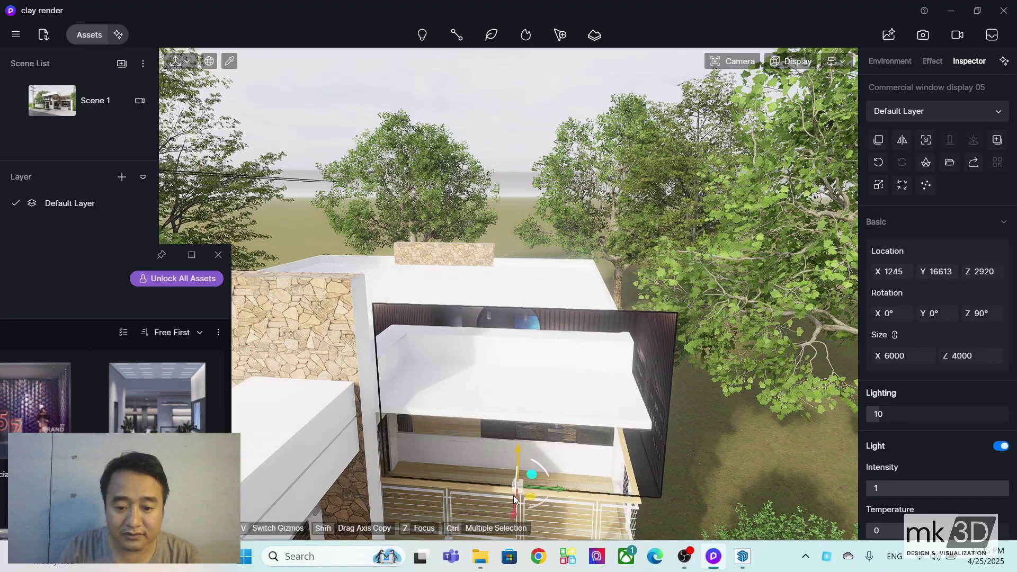
{"action": "left_click_drag", "start_coordinate": [551, 488], "coordinate": [536, 452]}
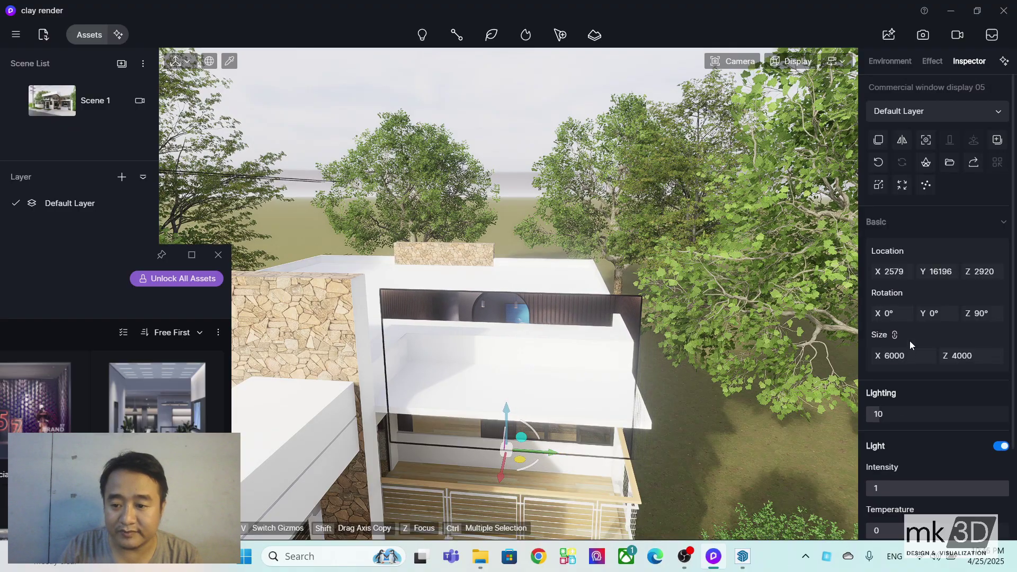
{"action": "left_click_drag", "start_coordinate": [911, 343], "coordinate": [874, 344]}
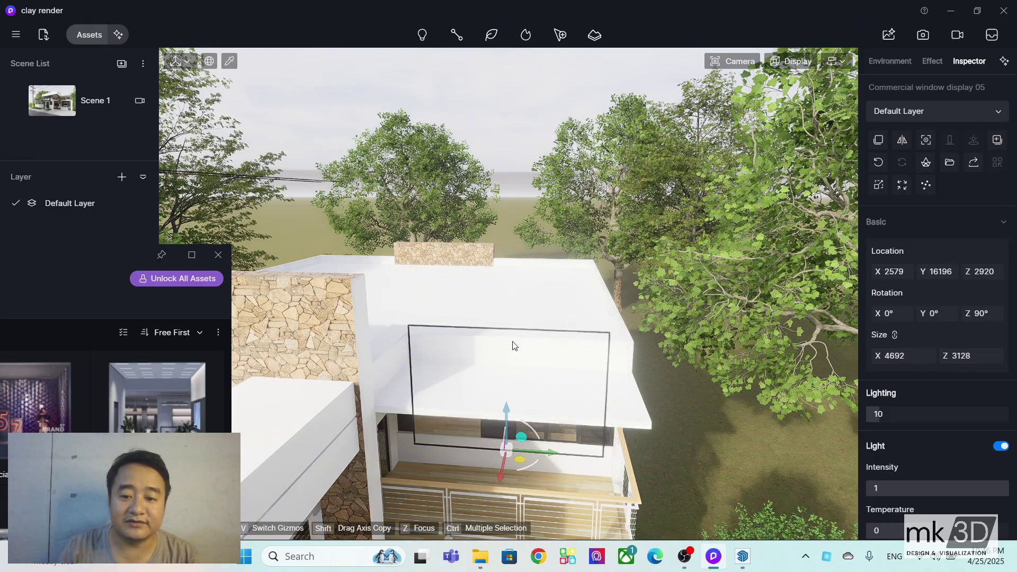
Step: Scale the window display above the carport down to about 4549 by 3033 and raise it to Z 3309
{"action": "key", "text": "q"}
{"action": "key", "text": "w"}
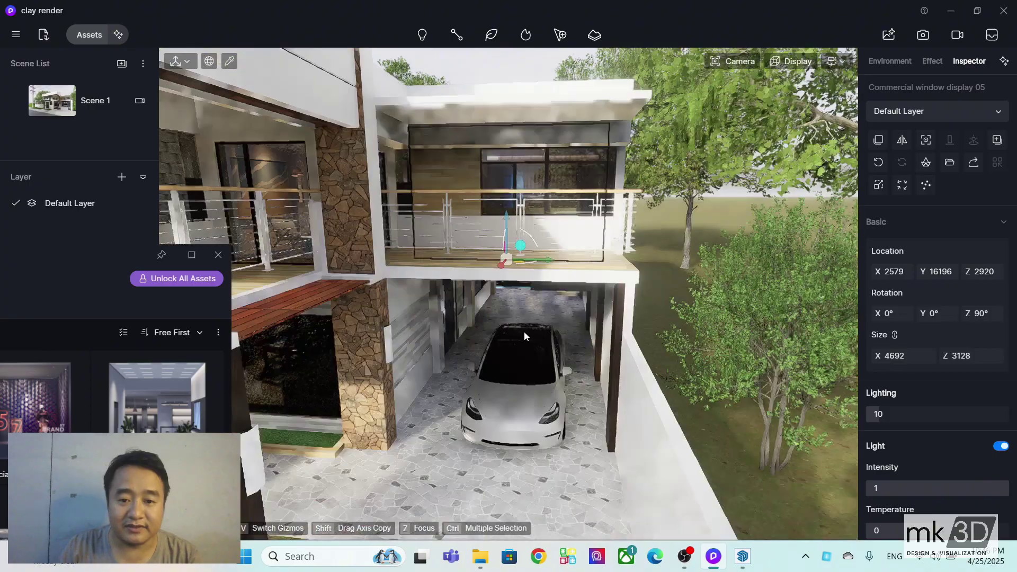
{"action": "key", "text": "q"}
{"action": "key", "text": "Escape"}
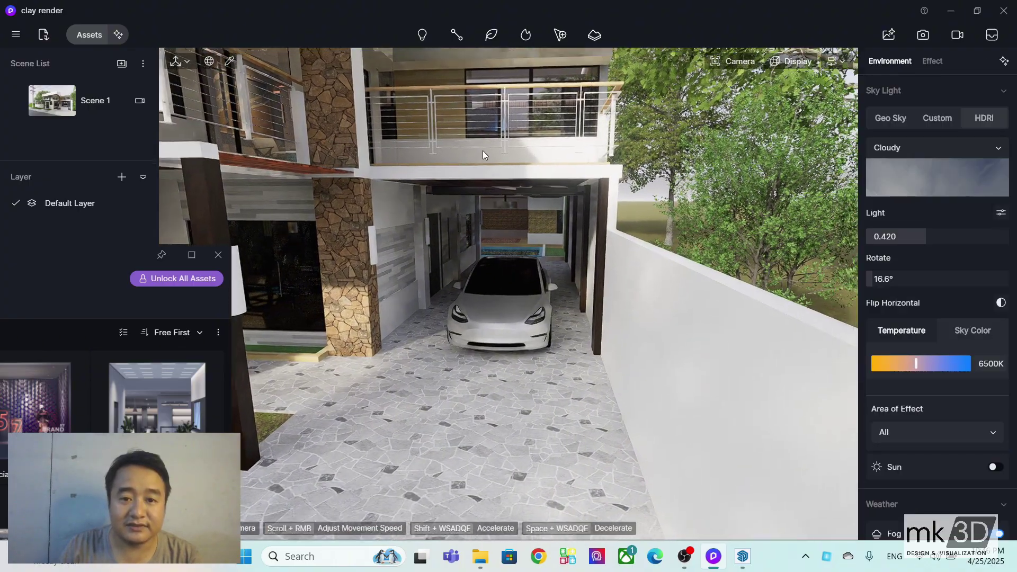
{"action": "left_click", "coordinate": [488, 194]}
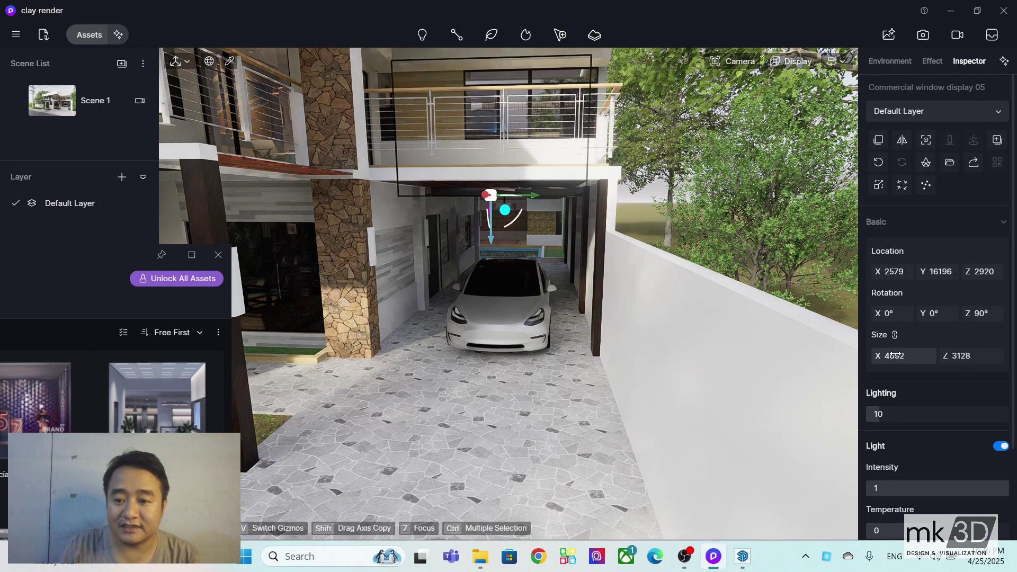
{"action": "left_click_drag", "start_coordinate": [901, 355], "coordinate": [802, 305]}
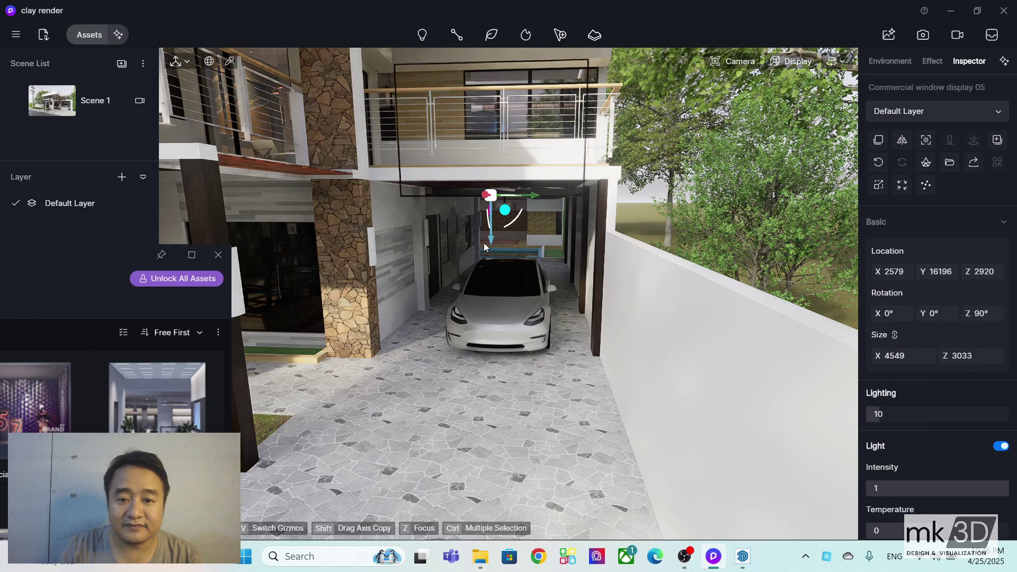
{"action": "left_click_drag", "start_coordinate": [493, 242], "coordinate": [492, 220]}
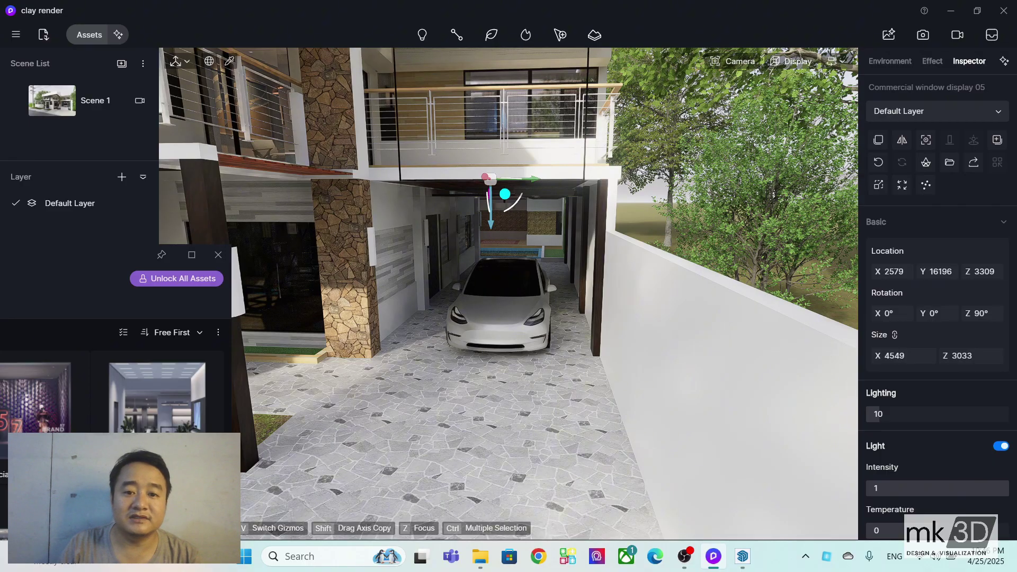
Step: Set the Lighting of the window display above the carport to 11
{"action": "scroll", "coordinate": [600, 323], "scroll_direction": "down", "scroll_amount": 5}
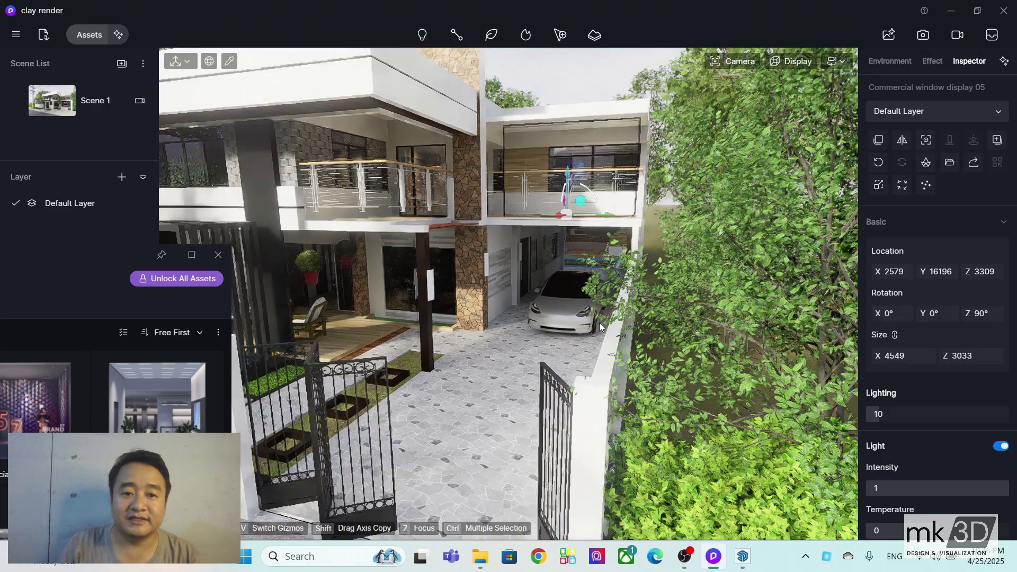
{"action": "right_click_drag", "start_coordinate": [601, 320], "coordinate": [574, 263]}
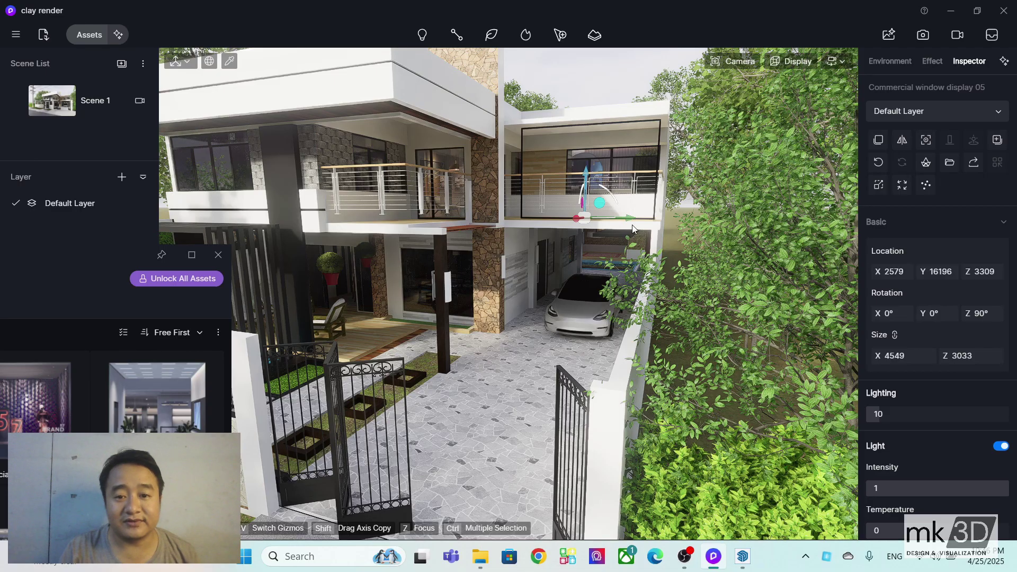
{"action": "right_click_drag", "start_coordinate": [632, 225], "coordinate": [419, 245]}
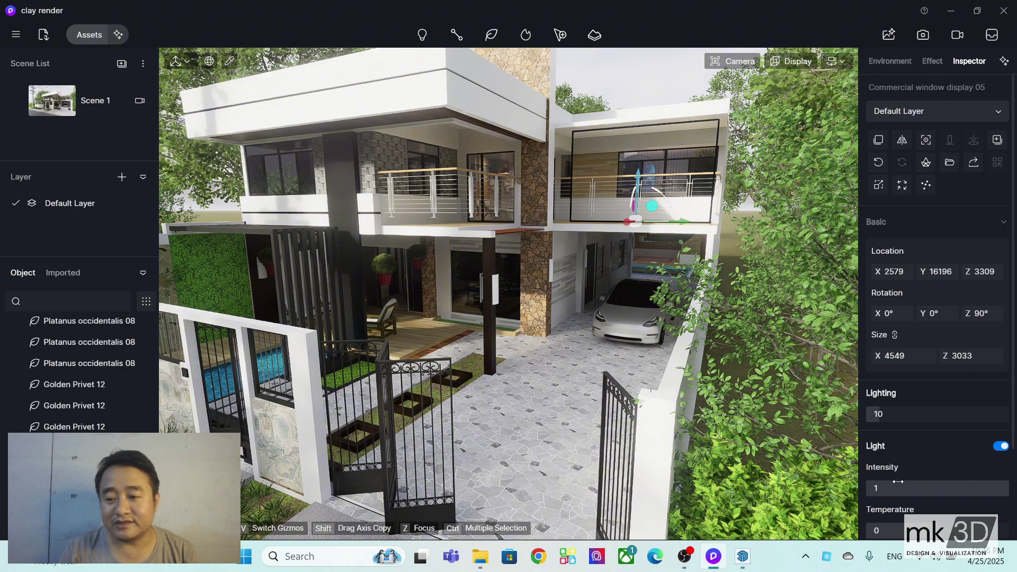
{"action": "scroll", "coordinate": [899, 415], "scroll_direction": "down", "scroll_amount": 2}
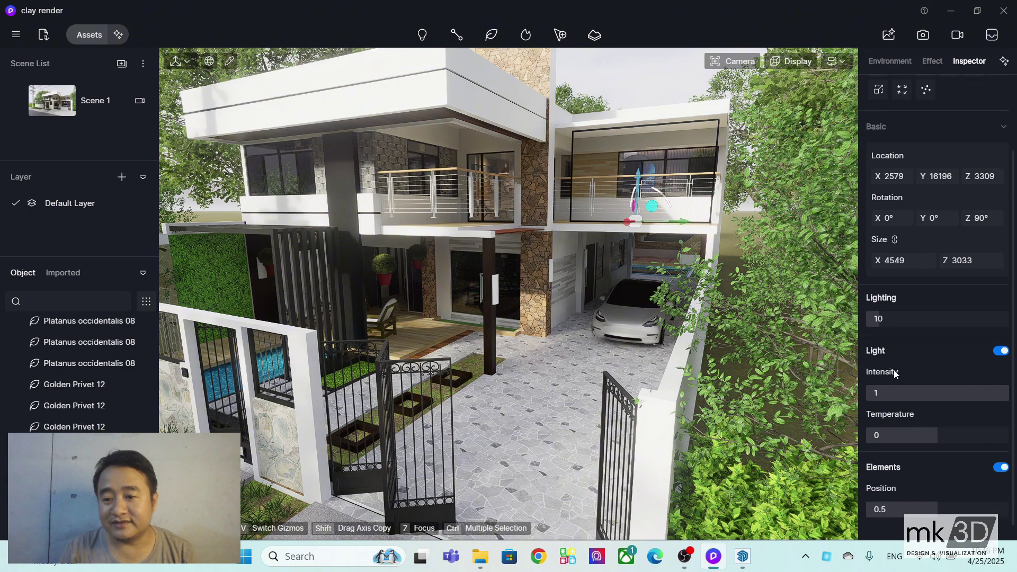
{"action": "mouse_move", "coordinate": [886, 319]}
{"action": "left_mouse_down"}
{"action": "mouse_move", "coordinate": [918, 319]}
{"action": "mouse_move", "coordinate": [863, 324]}
{"action": "mouse_move", "coordinate": [899, 319]}
{"action": "mouse_move", "coordinate": [887, 319]}
{"action": "left_mouse_up"}
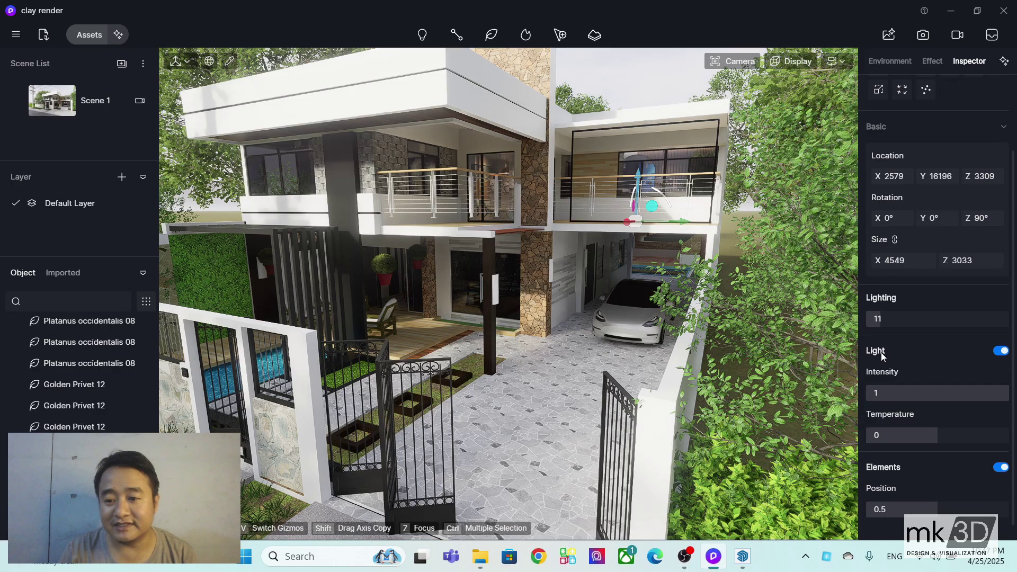
Step: Toggle the window display's Light off and back on, and set its light Temperature to -0.01
{"action": "left_click", "coordinate": [1001, 351]}
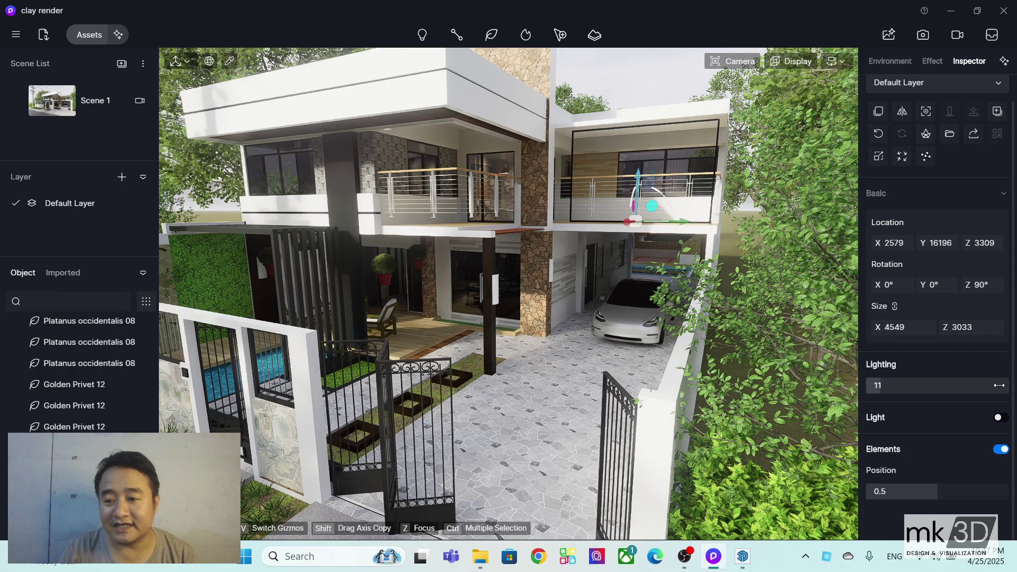
{"action": "left_click", "coordinate": [1000, 418]}
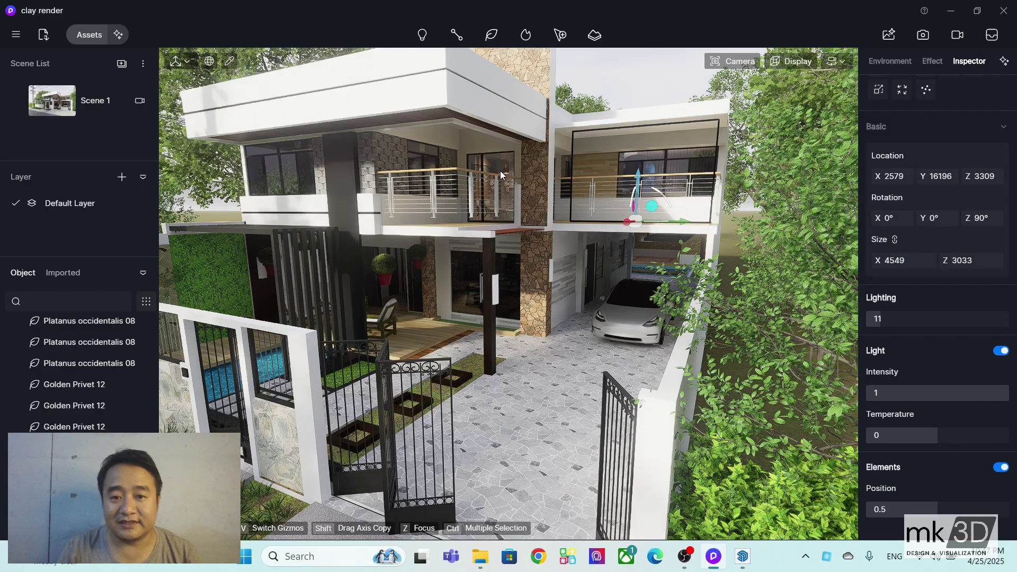
{"action": "scroll", "coordinate": [939, 295], "scroll_direction": "up", "scroll_amount": 3}
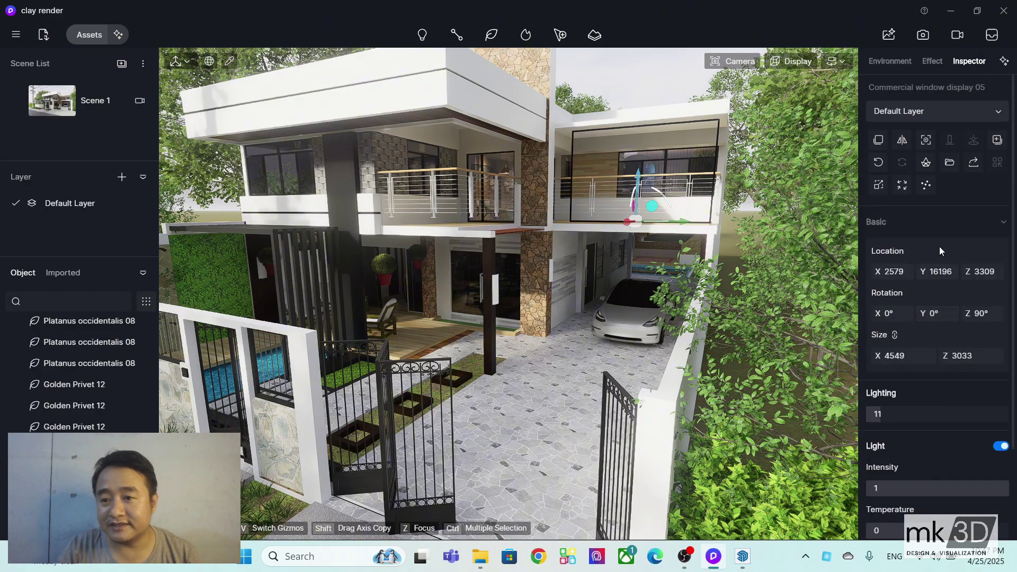
{"action": "scroll", "coordinate": [939, 246], "scroll_direction": "down", "scroll_amount": 3}
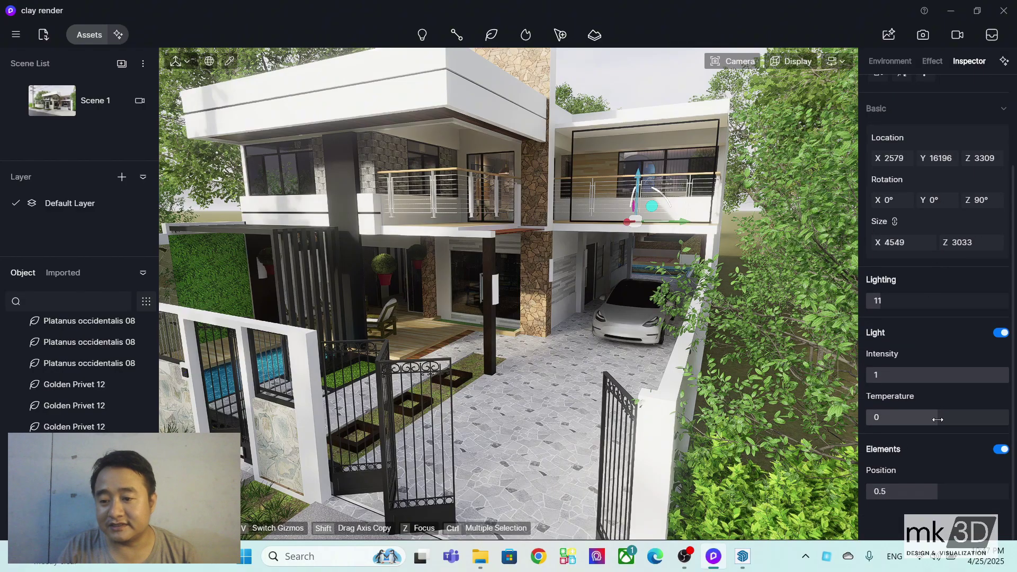
{"action": "mouse_move", "coordinate": [931, 420]}
{"action": "left_mouse_down"}
{"action": "mouse_move", "coordinate": [919, 419]}
{"action": "mouse_move", "coordinate": [982, 412]}
{"action": "mouse_move", "coordinate": [937, 416]}
{"action": "left_mouse_up"}
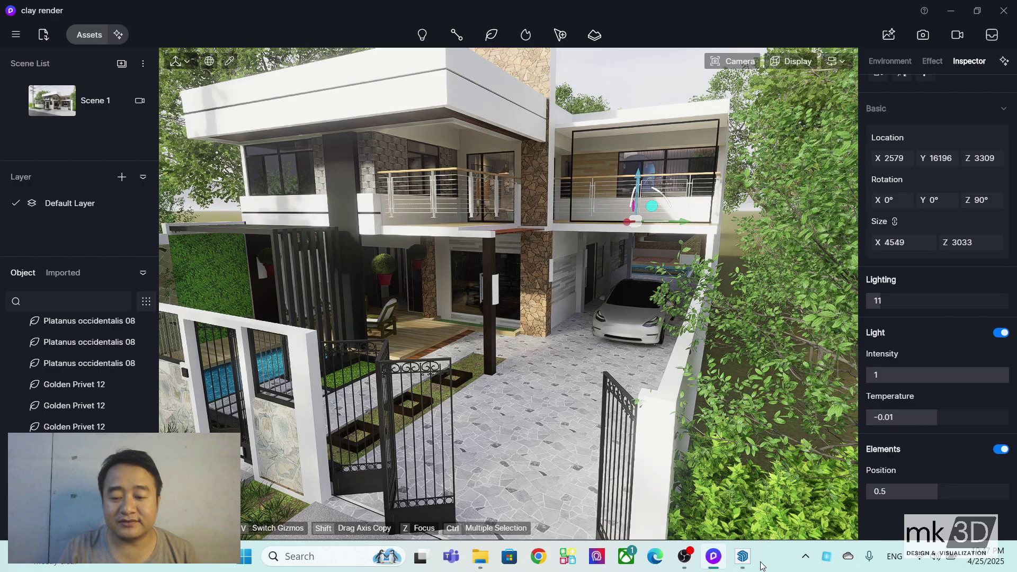
Step: Switch to SketchUp with the house model and undock the RoomBox toolbar so it floats over the model view
{"action": "mouse_move", "coordinate": [750, 564]}
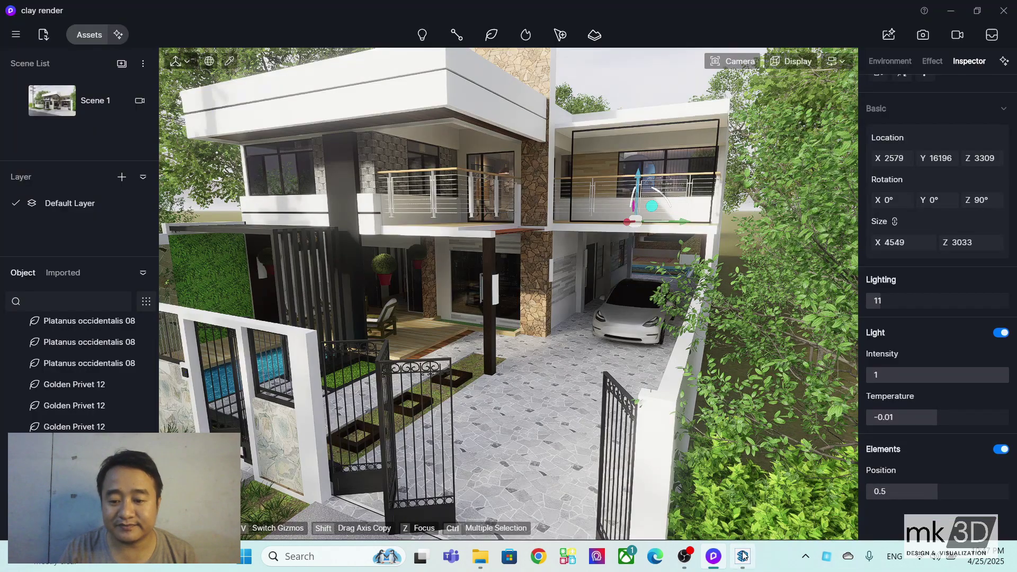
{"action": "left_click", "coordinate": [744, 556]}
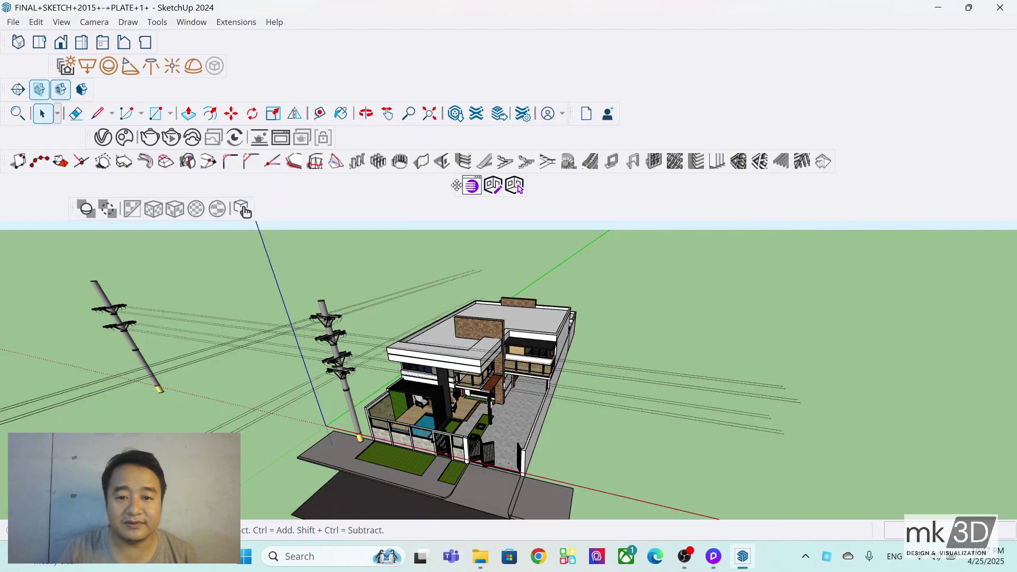
{"action": "left_click_drag", "start_coordinate": [457, 184], "coordinate": [692, 248]}
{"action": "middle_click_drag", "start_coordinate": [327, 434], "coordinate": [360, 153]}
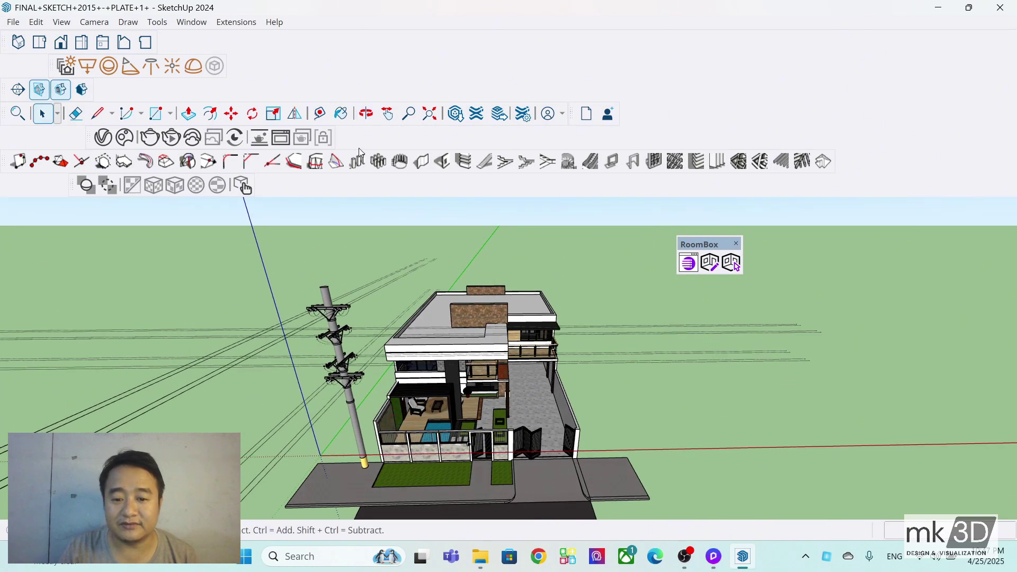
{"action": "middle_click_drag", "start_coordinate": [533, 374], "coordinate": [504, 420]}
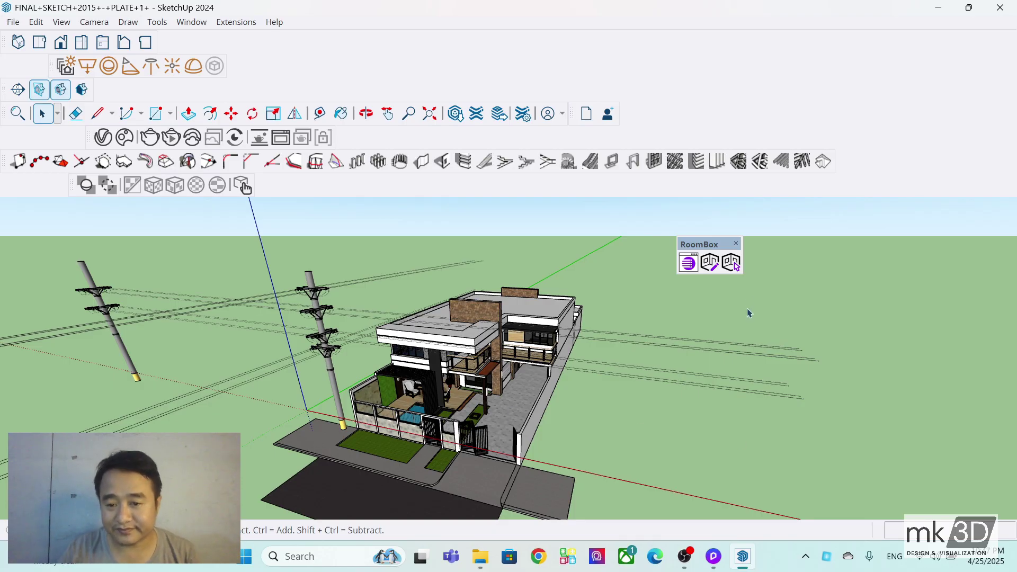
{"action": "left_click_drag", "start_coordinate": [687, 241], "coordinate": [704, 225]}
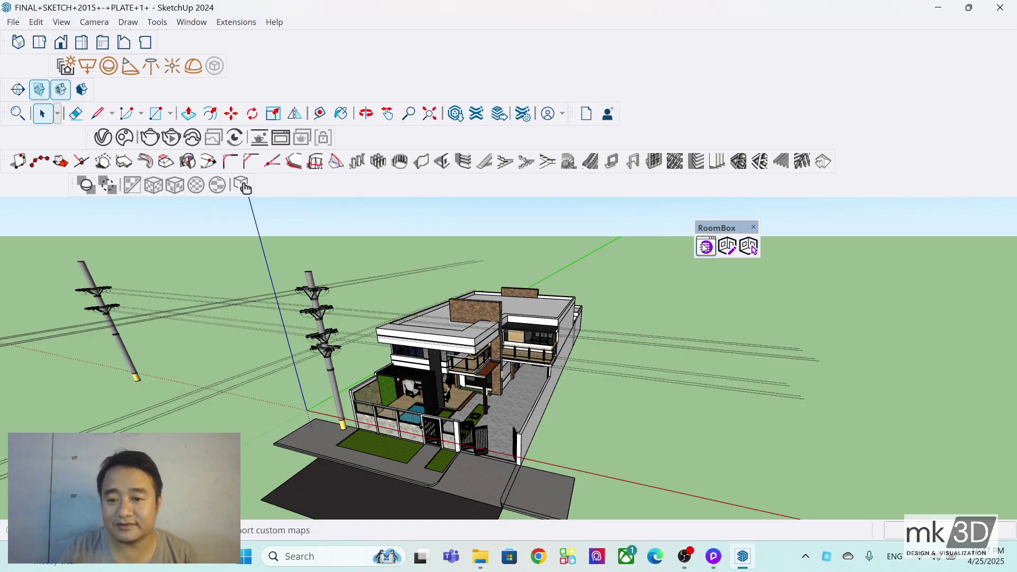
Step: Open the RoomBox library as a maximized window and browse its rooms and room packs
{"action": "left_click", "coordinate": [705, 247]}
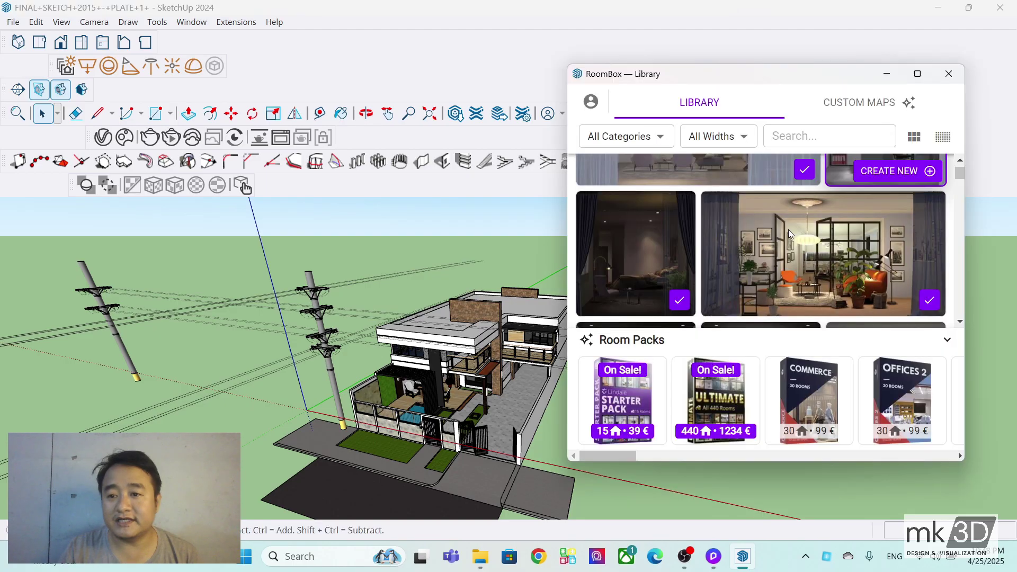
{"action": "left_click", "coordinate": [915, 76]}
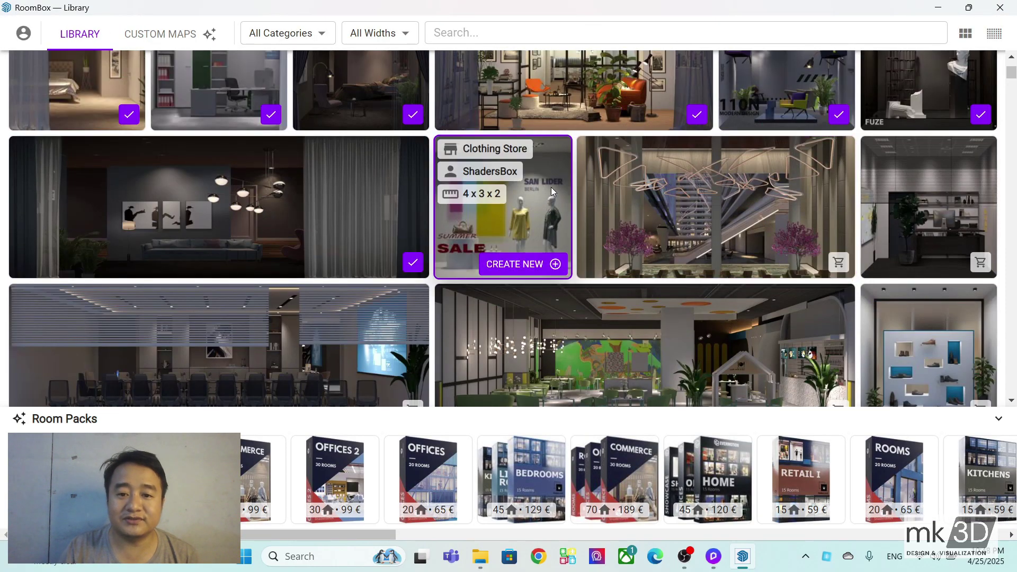
{"action": "scroll", "coordinate": [389, 192], "scroll_direction": "down", "scroll_amount": 3}
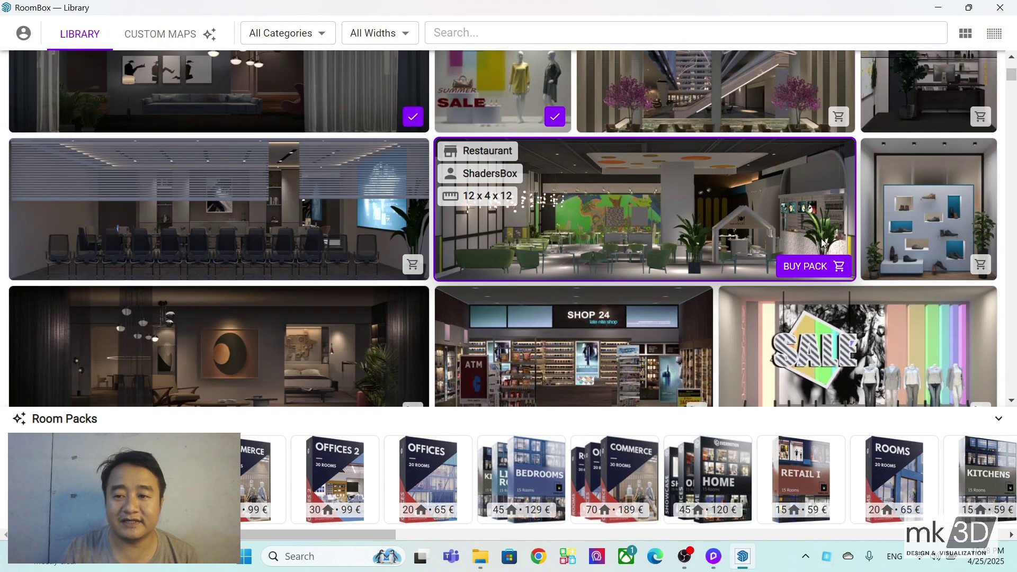
{"action": "scroll", "coordinate": [823, 243], "scroll_direction": "down", "scroll_amount": 1}
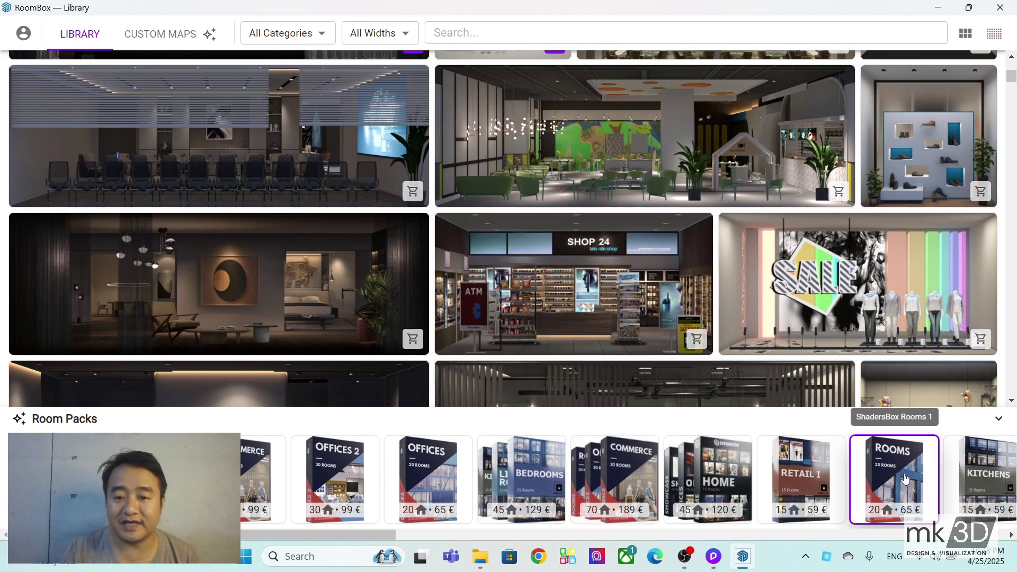
{"action": "scroll", "coordinate": [628, 272], "scroll_direction": "up", "scroll_amount": 5}
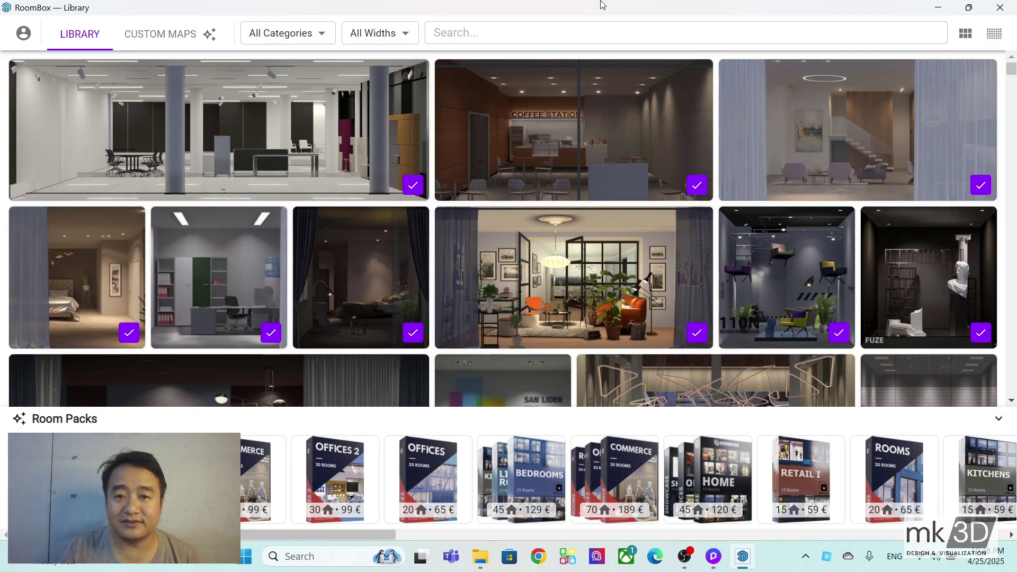
Step: Restore the RoomBox library to a smaller window beside the model and bring the house's front windows and balconies into view
{"action": "mouse_move", "coordinate": [602, 4]}
{"action": "left_mouse_down"}
{"action": "mouse_move", "coordinate": [738, 86]}
{"action": "mouse_move", "coordinate": [807, 100]}
{"action": "left_mouse_up"}
{"action": "scroll", "coordinate": [499, 402], "scroll_direction": "up", "scroll_amount": 5}
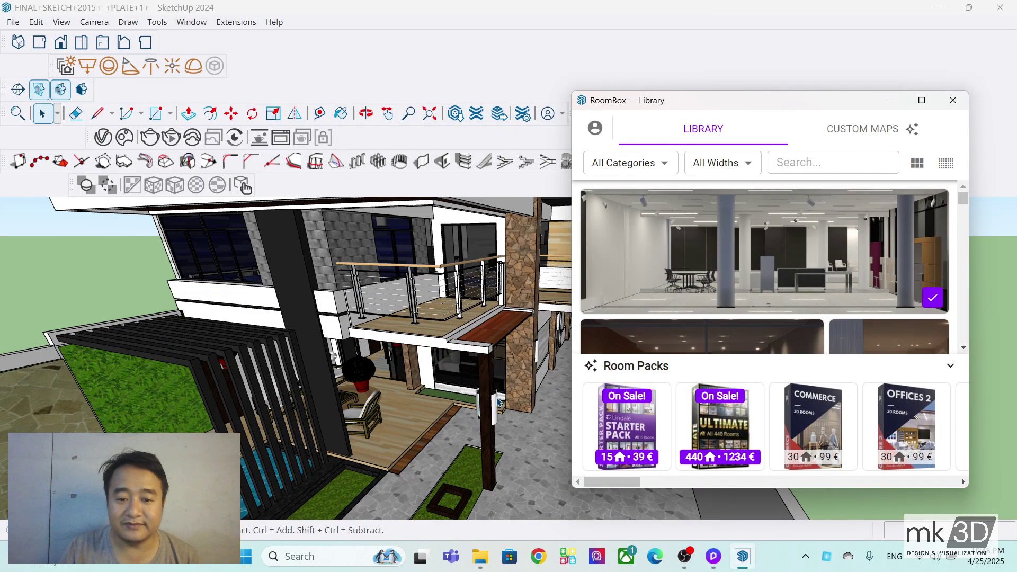
{"action": "mouse_move", "coordinate": [499, 402]}
{"action": "middle_mouse_down"}
{"action": "mouse_move", "coordinate": [435, 373]}
{"action": "mouse_move", "coordinate": [424, 343]}
{"action": "middle_mouse_up"}
{"action": "scroll", "coordinate": [165, 358], "scroll_direction": "down", "scroll_amount": 3}
{"action": "scroll", "coordinate": [440, 353], "scroll_direction": "up", "scroll_amount": 3}
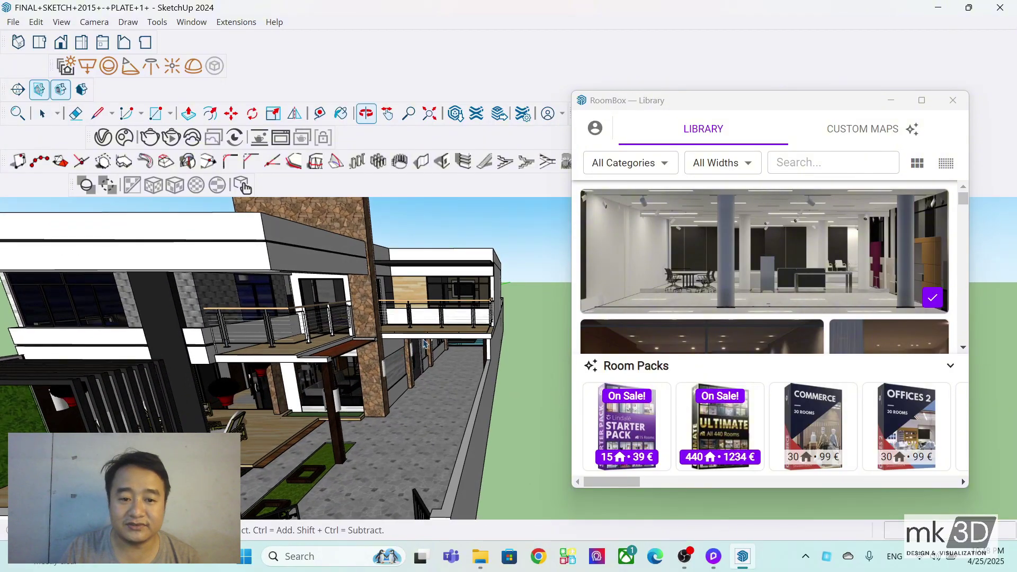
Step: Create the 5.1 x 2.5 x 2.5 Evermotion living room from the RoomBox library at the ground-floor glass doors beside the patio
{"action": "scroll", "coordinate": [424, 343], "scroll_direction": "up", "scroll_amount": 6}
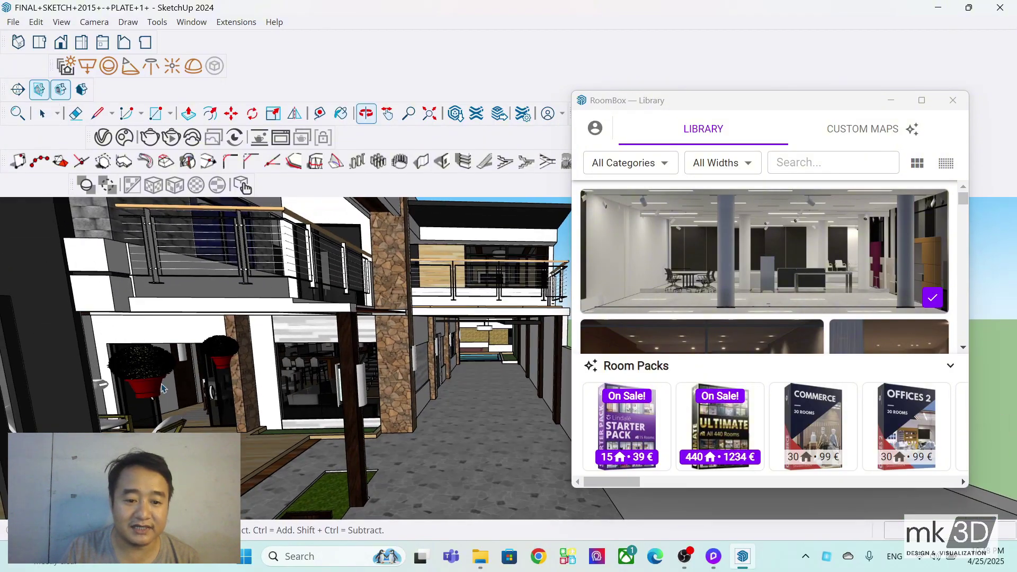
{"action": "scroll", "coordinate": [191, 382], "scroll_direction": "up", "scroll_amount": 8}
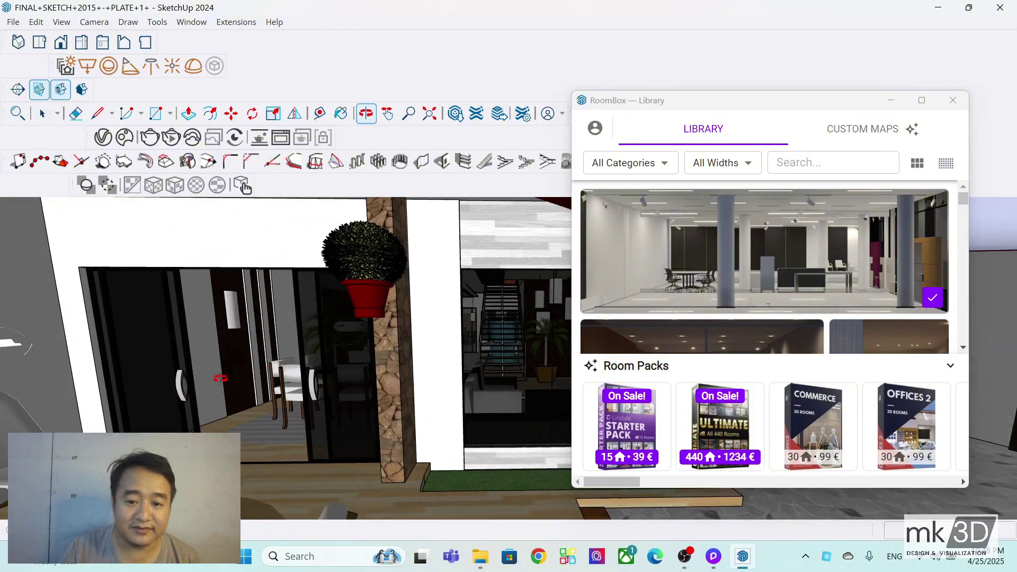
{"action": "key", "text": "space"}
{"action": "scroll", "coordinate": [685, 296], "scroll_direction": "down", "scroll_amount": 3}
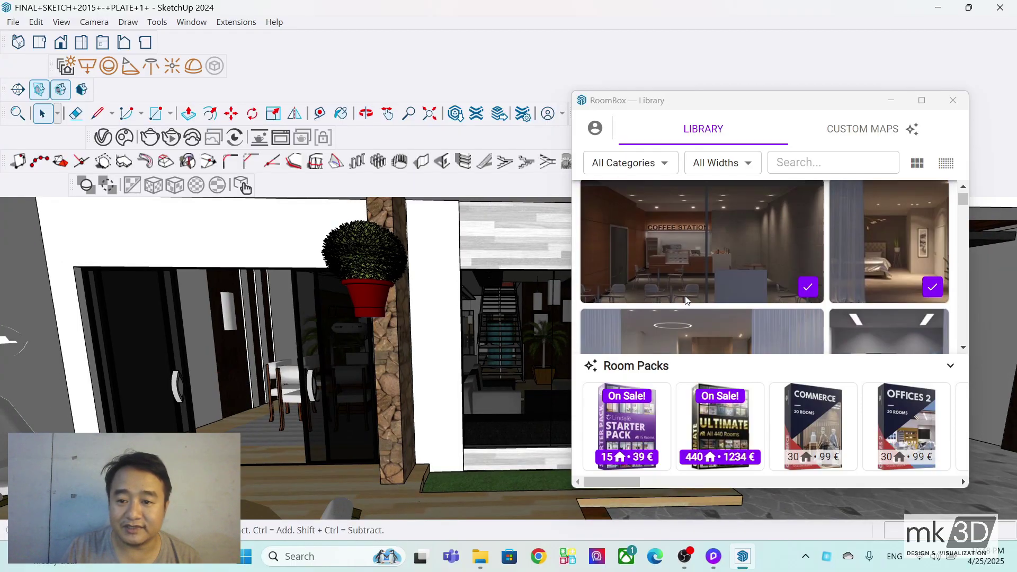
{"action": "scroll", "coordinate": [689, 296], "scroll_direction": "down", "scroll_amount": 5}
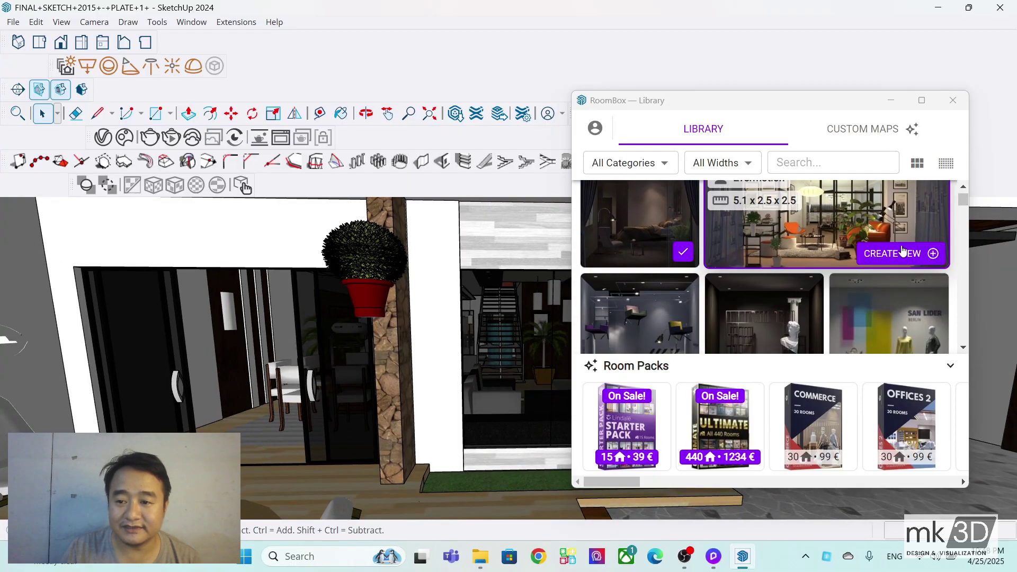
{"action": "left_click", "coordinate": [903, 251]}
{"action": "left_click", "coordinate": [900, 253]}
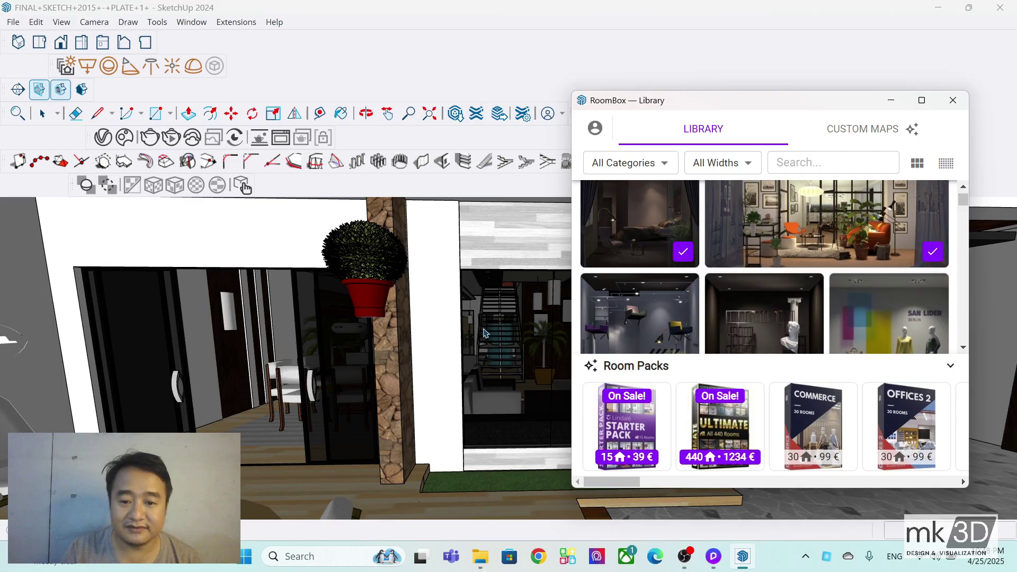
{"action": "left_click", "coordinate": [341, 366]}
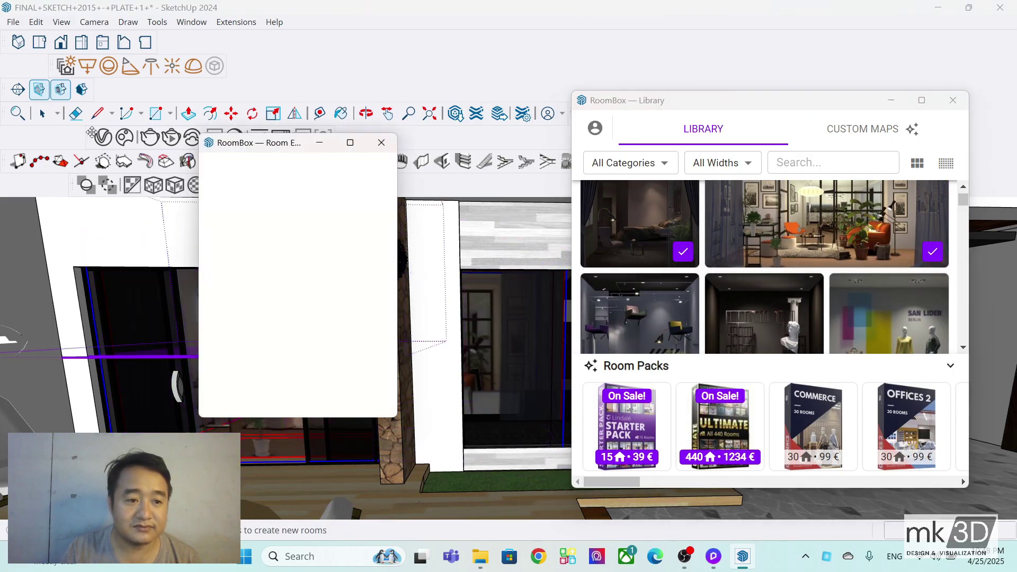
Step: Review the new living room's lighting, resolution, dimension, sprite and wall settings, and close the room editor and the RoomBox library
{"action": "left_click_drag", "start_coordinate": [287, 143], "coordinate": [787, 162]}
{"action": "scroll", "coordinate": [365, 401], "scroll_direction": "down", "scroll_amount": 3}
{"action": "scroll", "coordinate": [370, 401], "scroll_direction": "down", "scroll_amount": 5}
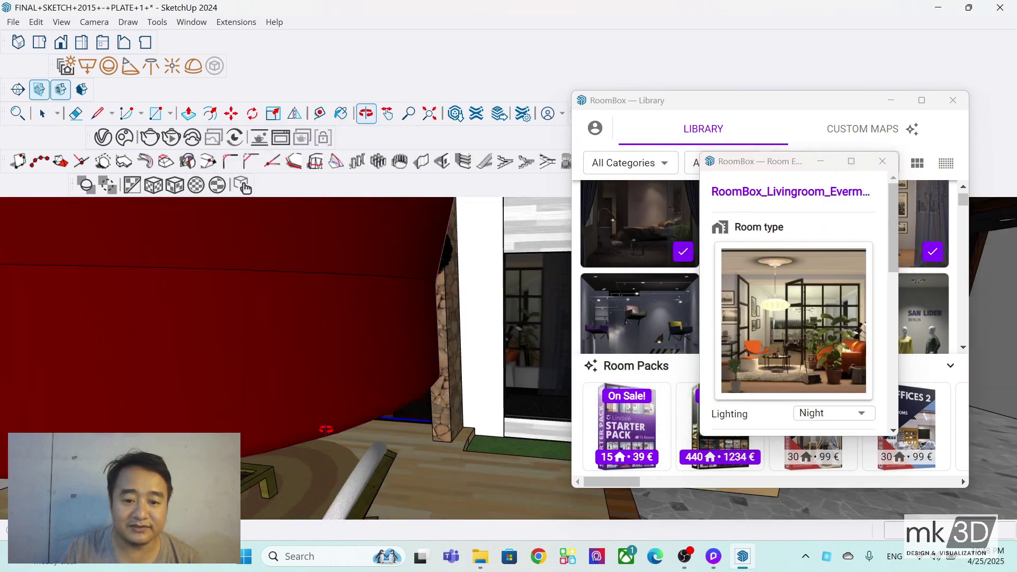
{"action": "scroll", "coordinate": [817, 296], "scroll_direction": "down", "scroll_amount": 5}
{"action": "scroll", "coordinate": [816, 297], "scroll_direction": "up", "scroll_amount": 5}
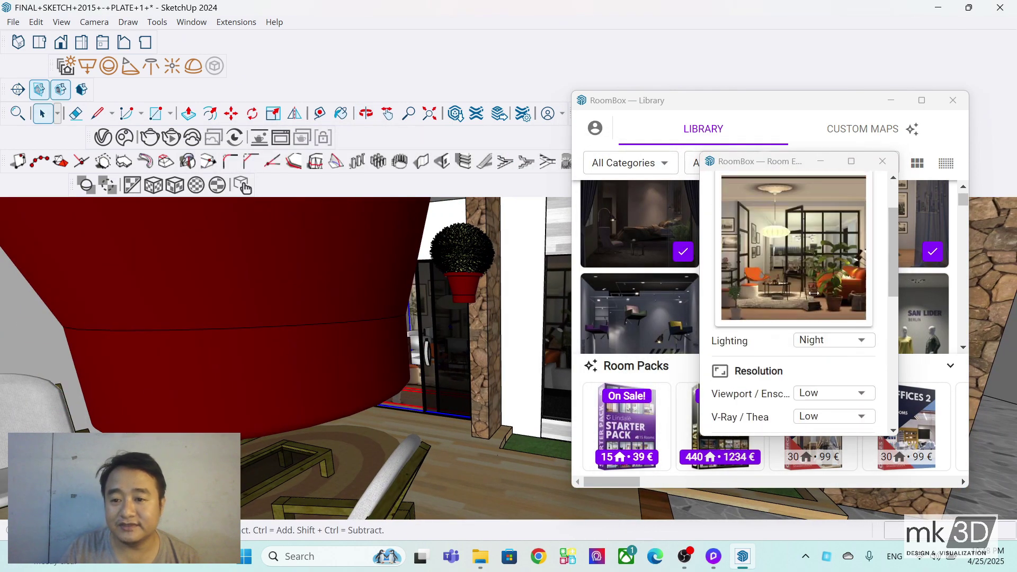
{"action": "scroll", "coordinate": [766, 345], "scroll_direction": "down", "scroll_amount": 3}
{"action": "scroll", "coordinate": [765, 345], "scroll_direction": "down", "scroll_amount": 1}
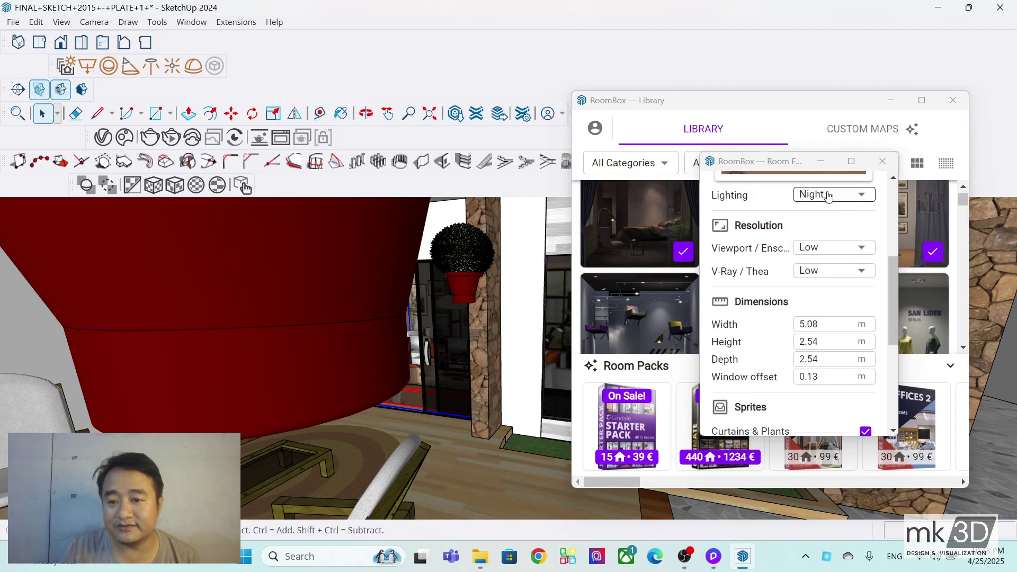
{"action": "left_click", "coordinate": [863, 196]}
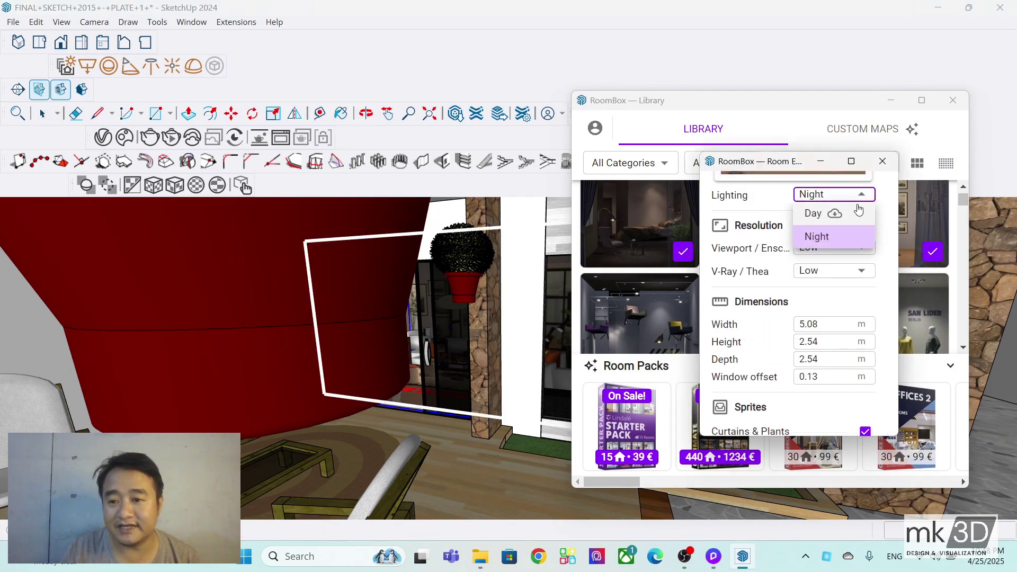
{"action": "left_click", "coordinate": [863, 197]}
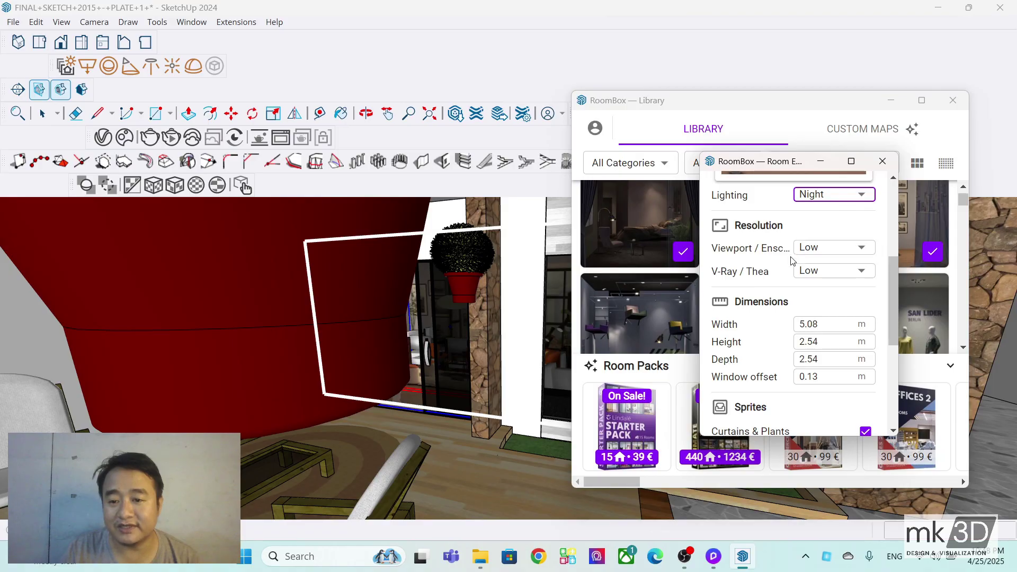
{"action": "scroll", "coordinate": [742, 261], "scroll_direction": "down", "scroll_amount": 5}
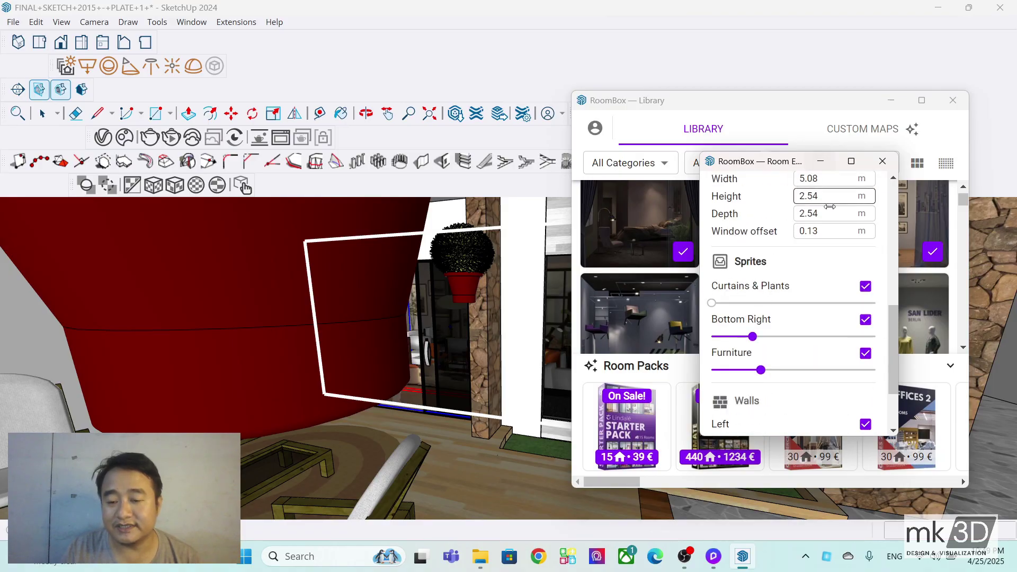
{"action": "scroll", "coordinate": [758, 382], "scroll_direction": "down", "scroll_amount": 3}
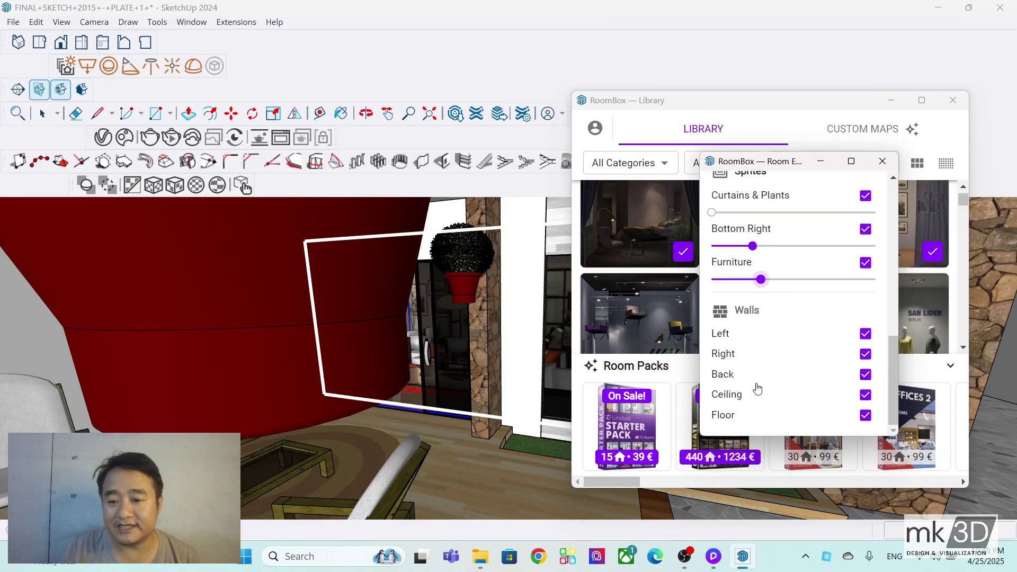
{"action": "left_click", "coordinate": [883, 161]}
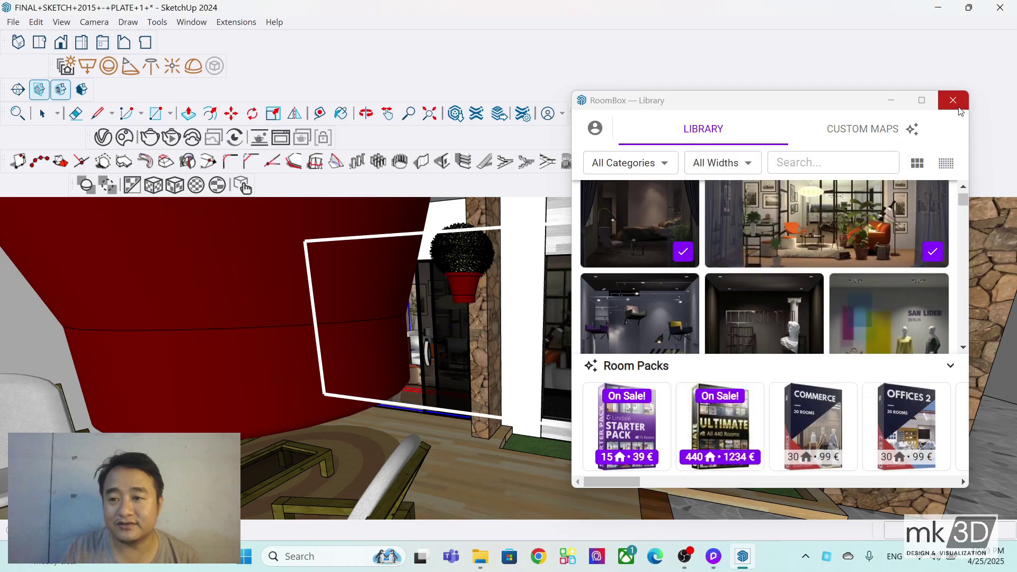
{"action": "left_click", "coordinate": [953, 100]}
Step: Move the living room box slightly to adjust its position behind the ground-floor glass doors
{"action": "middle_click_drag", "start_coordinate": [554, 364], "coordinate": [408, 374]}
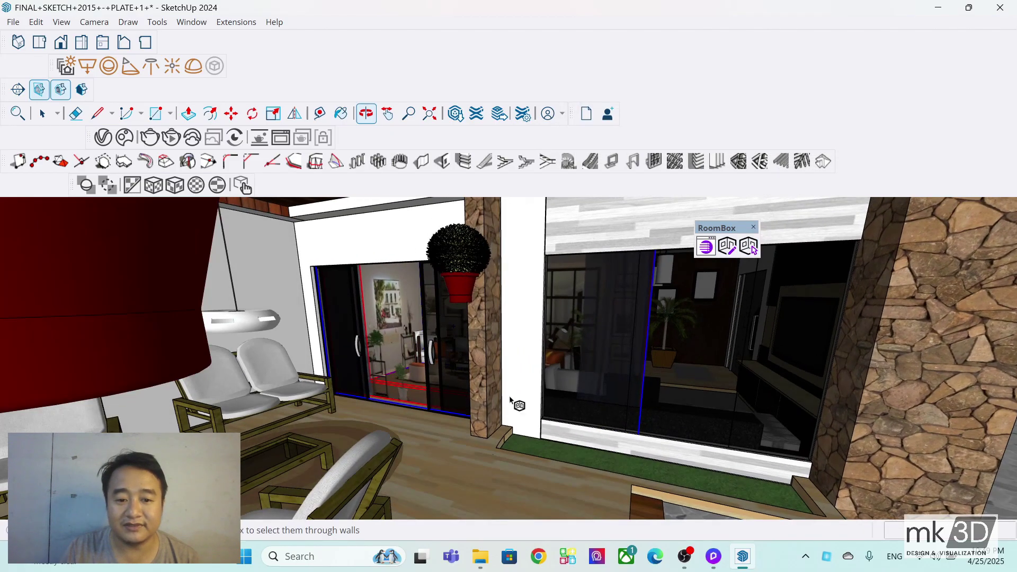
{"action": "left_click", "coordinate": [231, 113]}
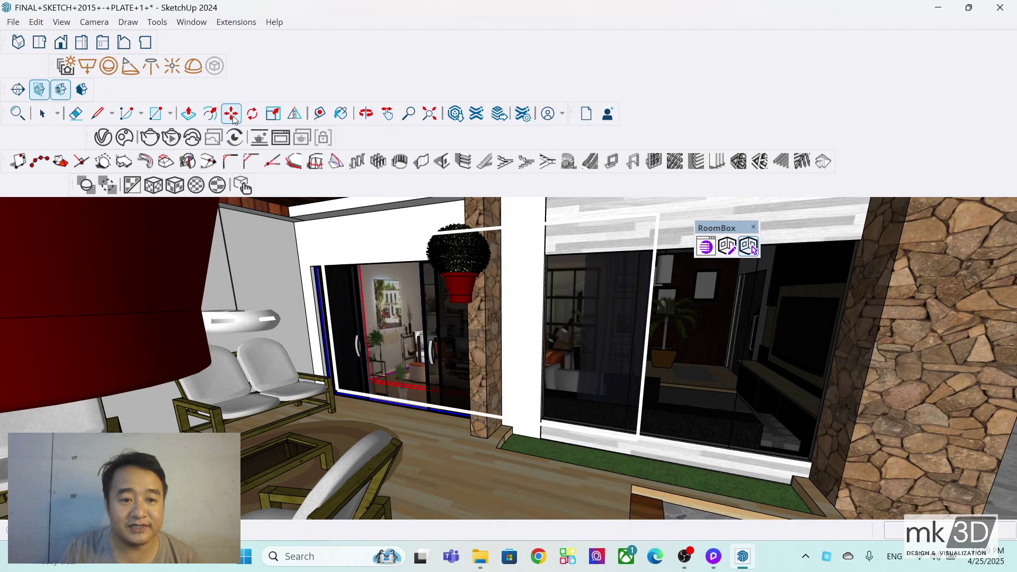
{"action": "middle_click_drag", "start_coordinate": [445, 458], "coordinate": [355, 441]}
{"action": "left_click", "coordinate": [420, 479]}
{"action": "left_click", "coordinate": [425, 476]}
{"action": "scroll", "coordinate": [355, 441], "scroll_direction": "down", "scroll_amount": 4}
{"action": "middle_click_drag", "start_coordinate": [642, 412], "coordinate": [575, 383]}
{"action": "middle_click_drag", "start_coordinate": [345, 423], "coordinate": [392, 392]}
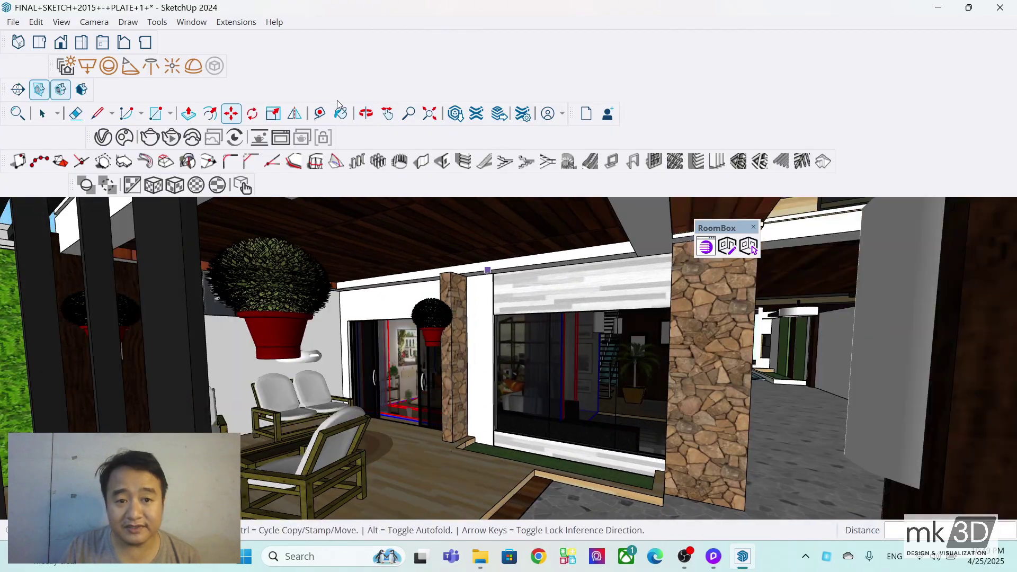
Step: Scale the living room box wider so it spans the large ground-floor window, and adjust its depth with the Green Scale
{"action": "left_click", "coordinate": [279, 114]}
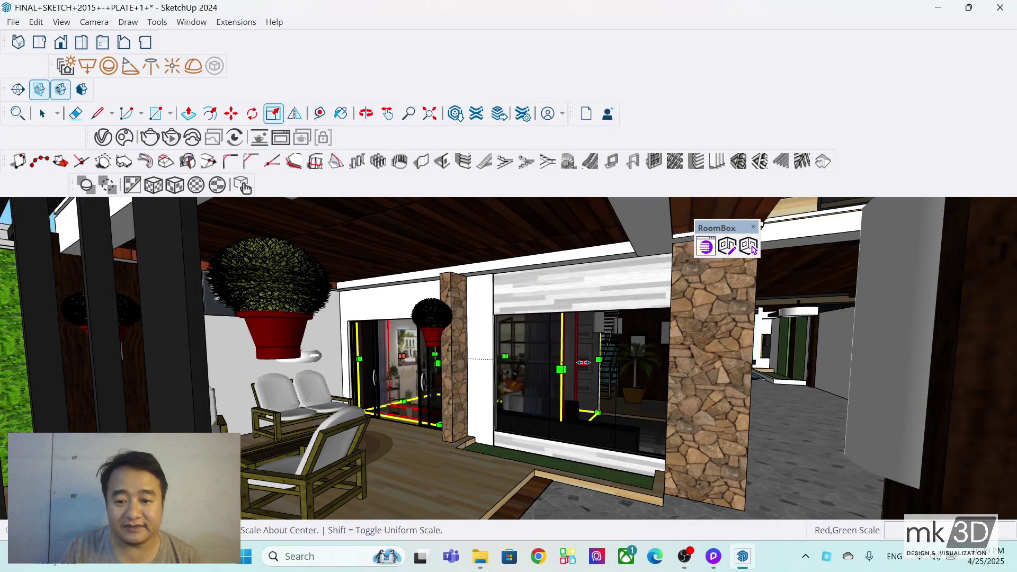
{"action": "left_click_drag", "start_coordinate": [583, 363], "coordinate": [675, 365]}
{"action": "middle_click_drag", "start_coordinate": [674, 367], "coordinate": [570, 404]}
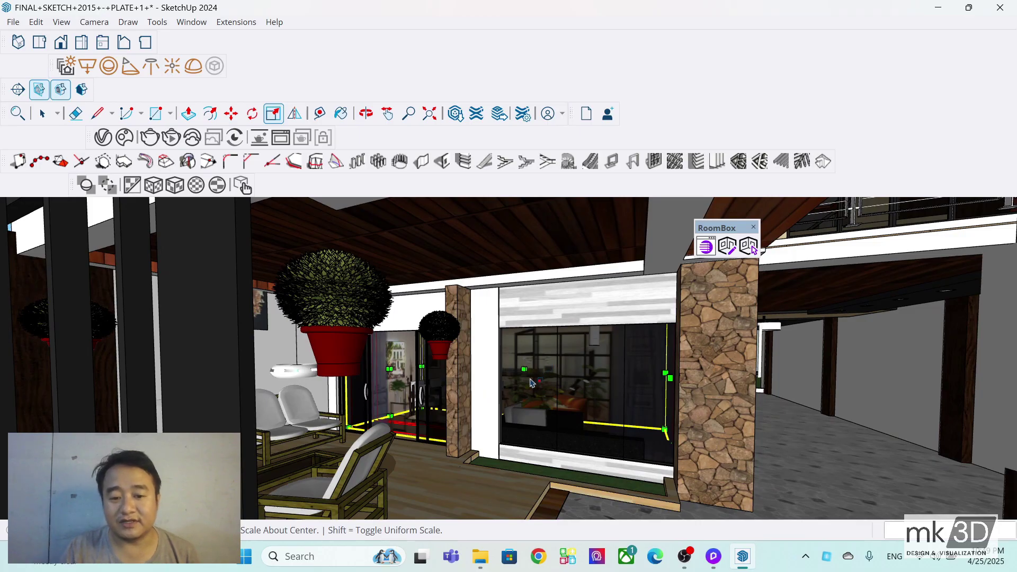
{"action": "middle_click_drag", "start_coordinate": [532, 383], "coordinate": [502, 391]}
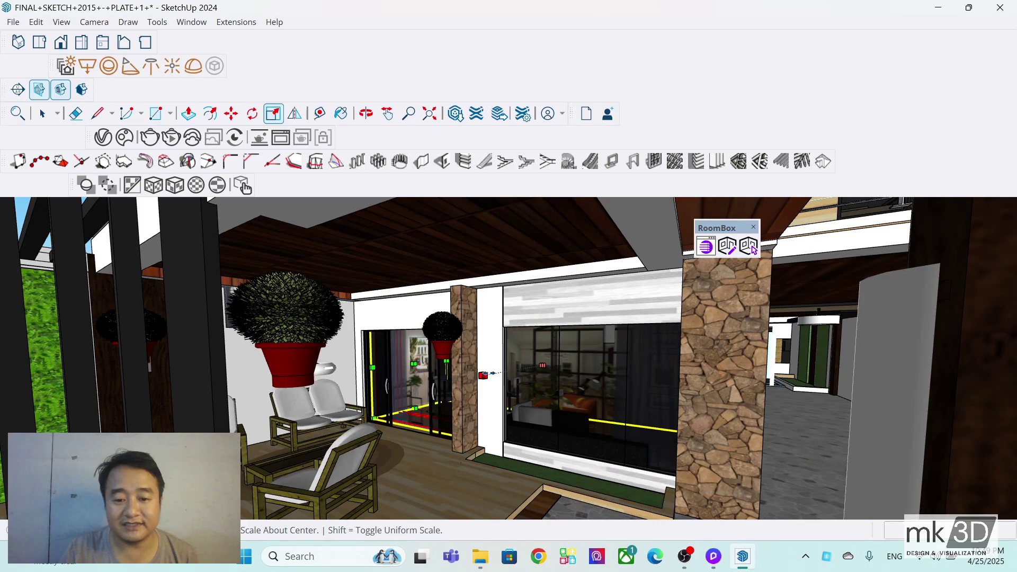
{"action": "left_click", "coordinate": [492, 373]}
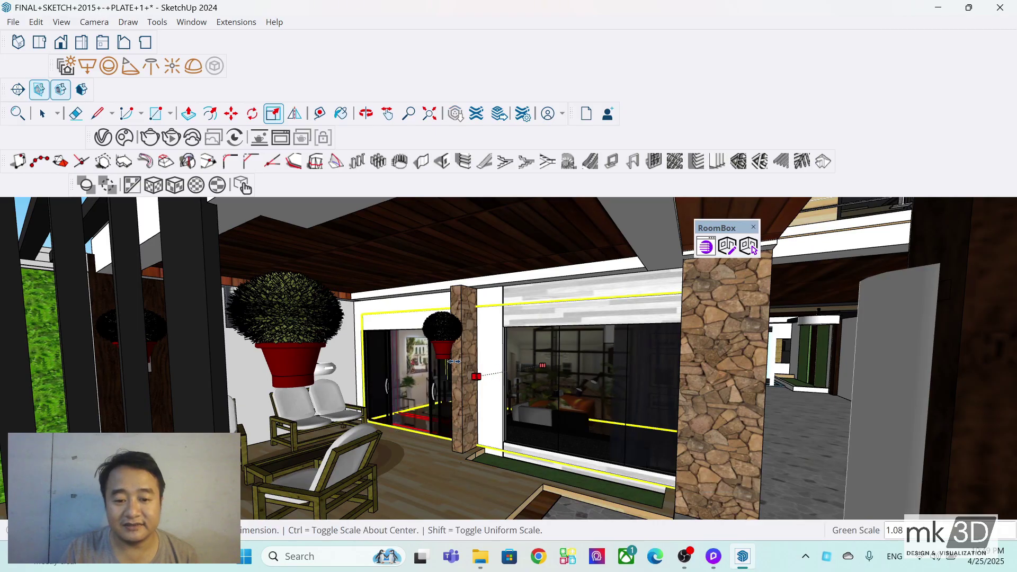
{"action": "left_click", "coordinate": [424, 361]}
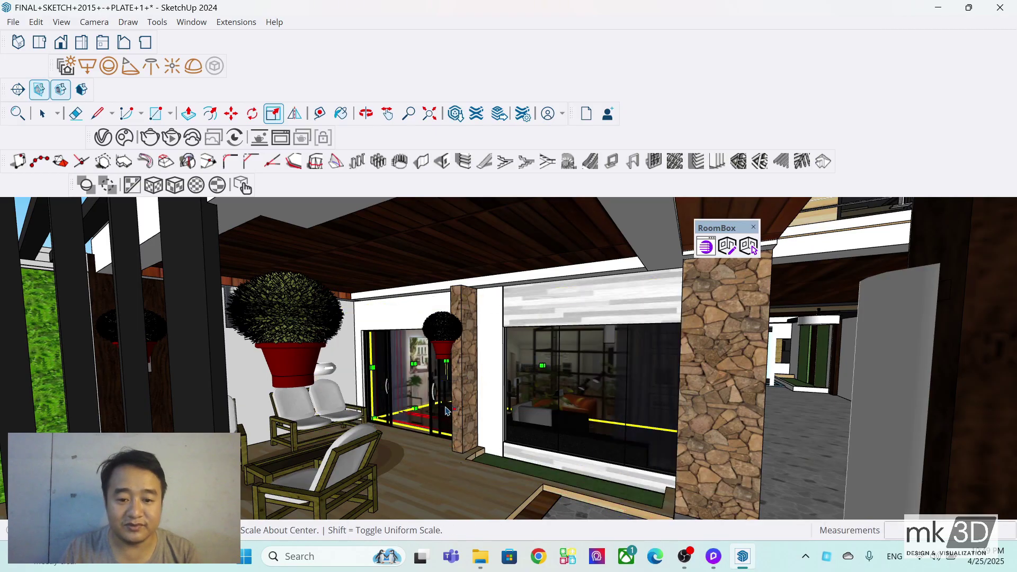
Step: Move the widened living room a short distance behind the ground-floor glazing and return to selection mode
{"action": "scroll", "coordinate": [514, 383], "scroll_direction": "up", "scroll_amount": 3}
{"action": "left_click", "coordinate": [252, 113]}
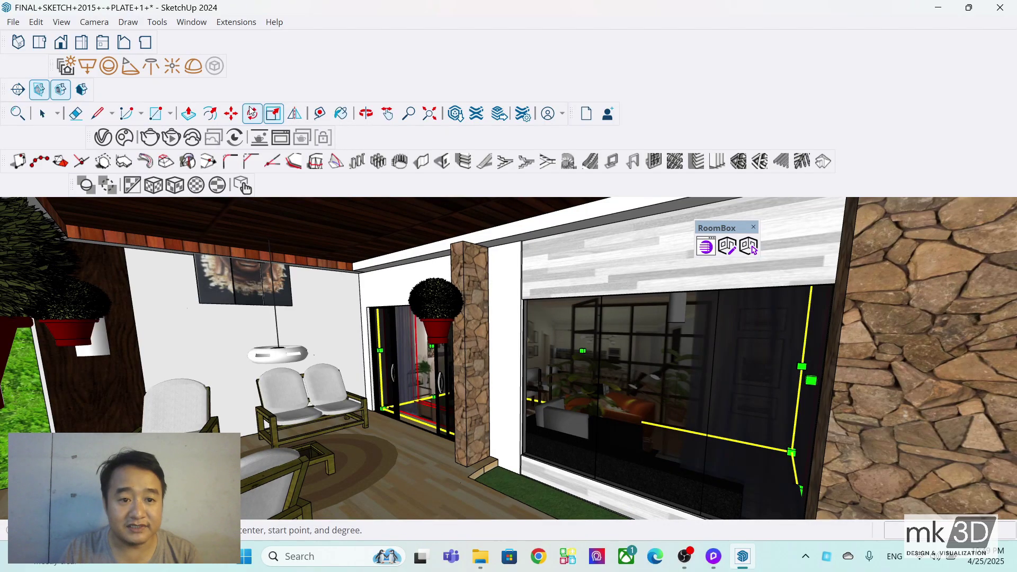
{"action": "left_click", "coordinate": [232, 114]}
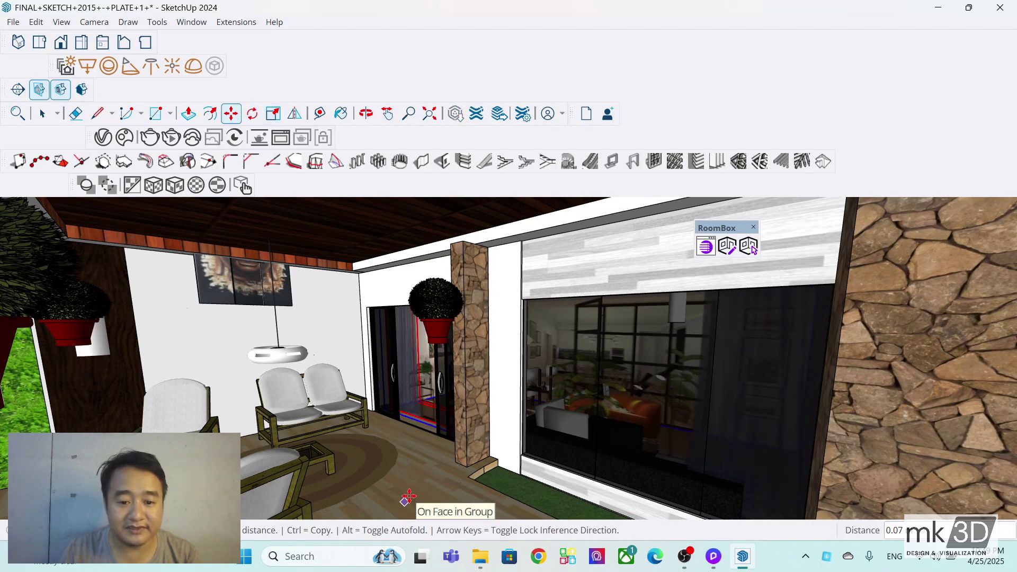
{"action": "middle_click_drag", "start_coordinate": [386, 448], "coordinate": [304, 390]}
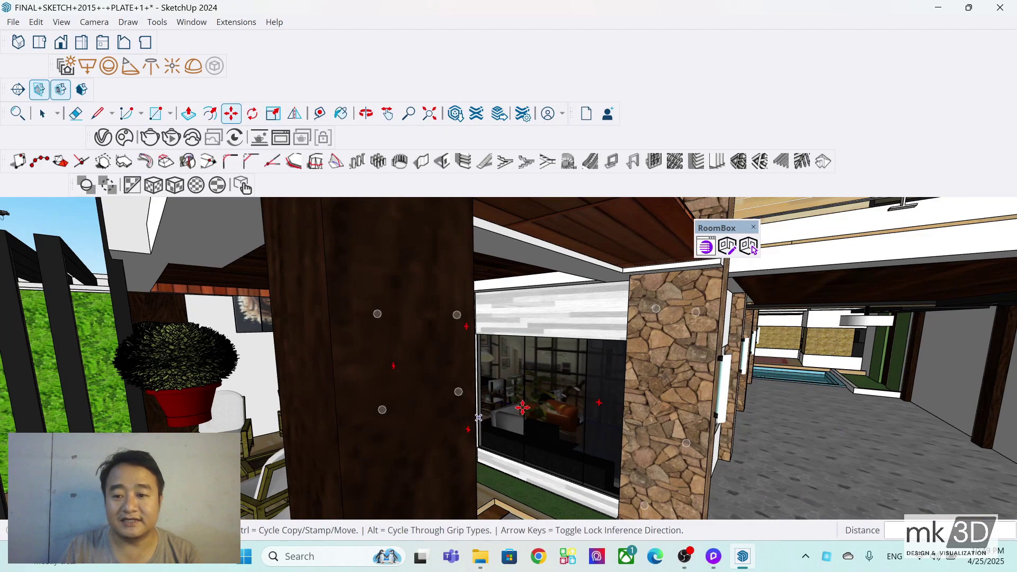
{"action": "middle_click_drag", "start_coordinate": [440, 435], "coordinate": [459, 330]}
{"action": "scroll", "coordinate": [387, 353], "scroll_direction": "down", "scroll_amount": 5}
{"action": "left_click", "coordinate": [44, 115]}
{"action": "left_click", "coordinate": [52, 116]}
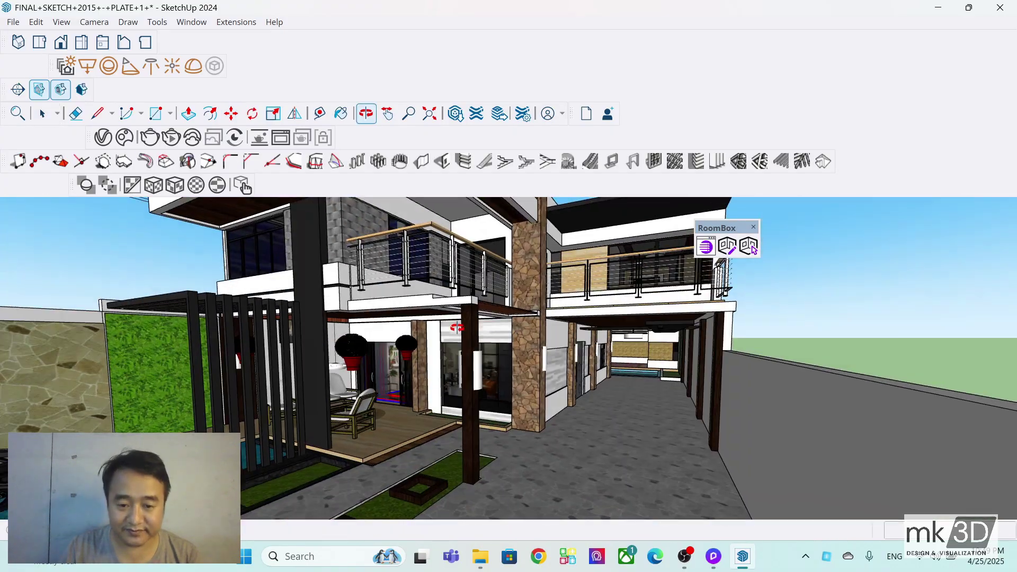
Step: Create the dark 2.5 x 2.5 x 2 wparallax living room from the RoomBox library in the upper-floor front window
{"action": "middle_click_drag", "start_coordinate": [512, 376], "coordinate": [323, 390]}
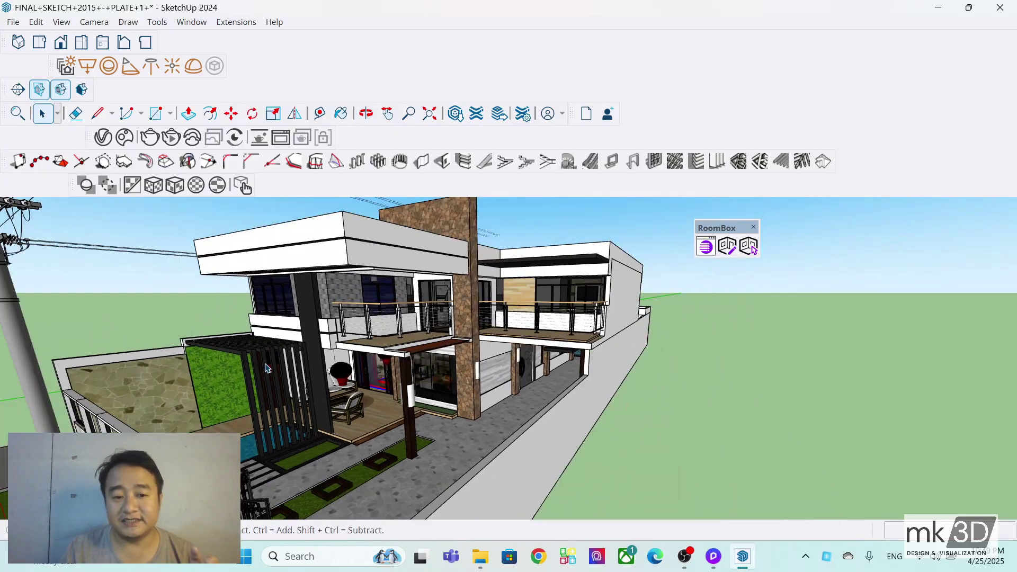
{"action": "middle_click_drag", "start_coordinate": [266, 365], "coordinate": [542, 367]}
{"action": "scroll", "coordinate": [542, 368], "scroll_direction": "down", "scroll_amount": 5}
{"action": "scroll", "coordinate": [286, 302], "scroll_direction": "up", "scroll_amount": 6}
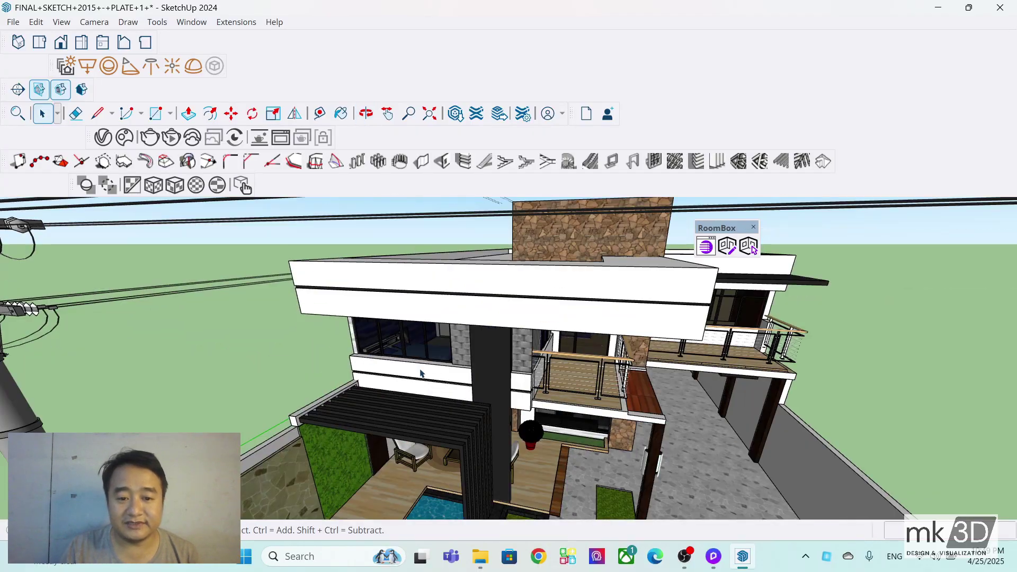
{"action": "scroll", "coordinate": [420, 373], "scroll_direction": "up", "scroll_amount": 6}
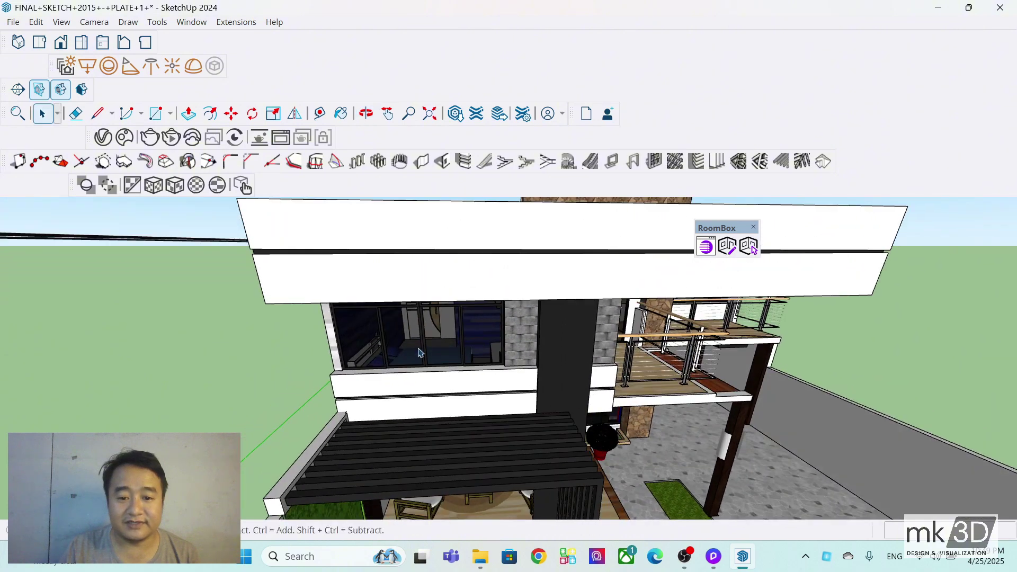
{"action": "scroll", "coordinate": [421, 352], "scroll_direction": "up", "scroll_amount": 3}
{"action": "left_click", "coordinate": [706, 247]}
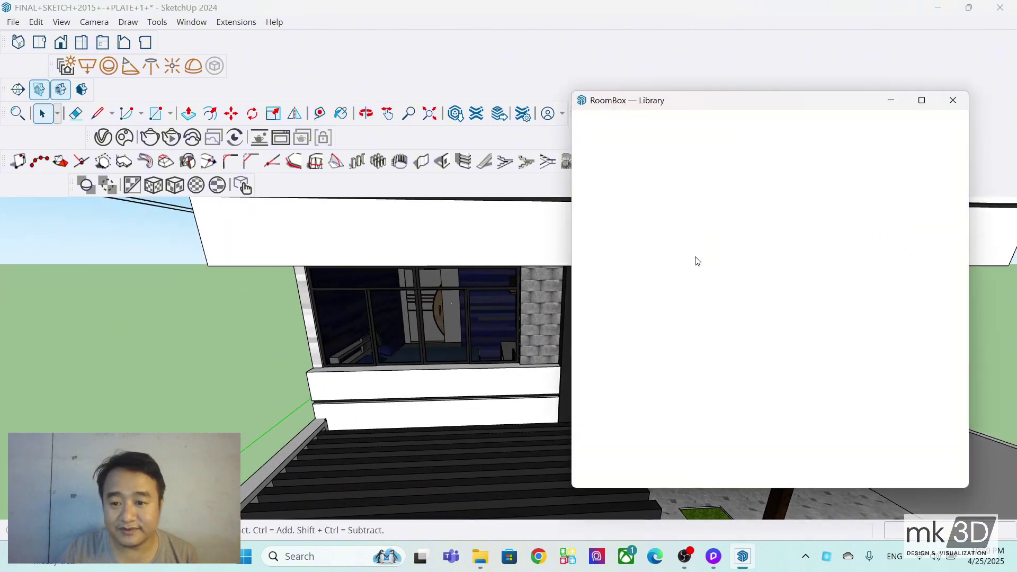
{"action": "mouse_move", "coordinate": [636, 250]}
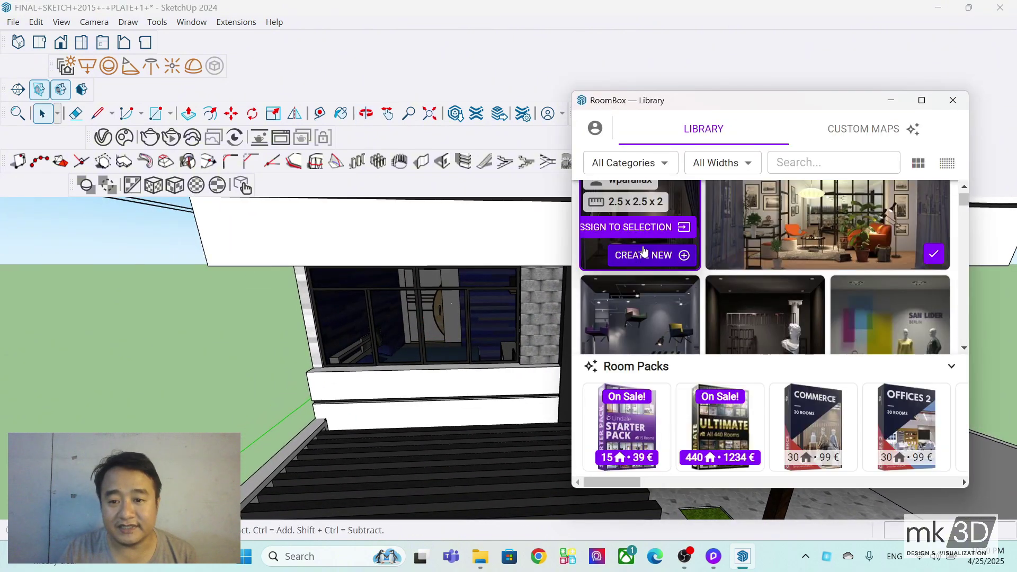
{"action": "left_click", "coordinate": [639, 256]}
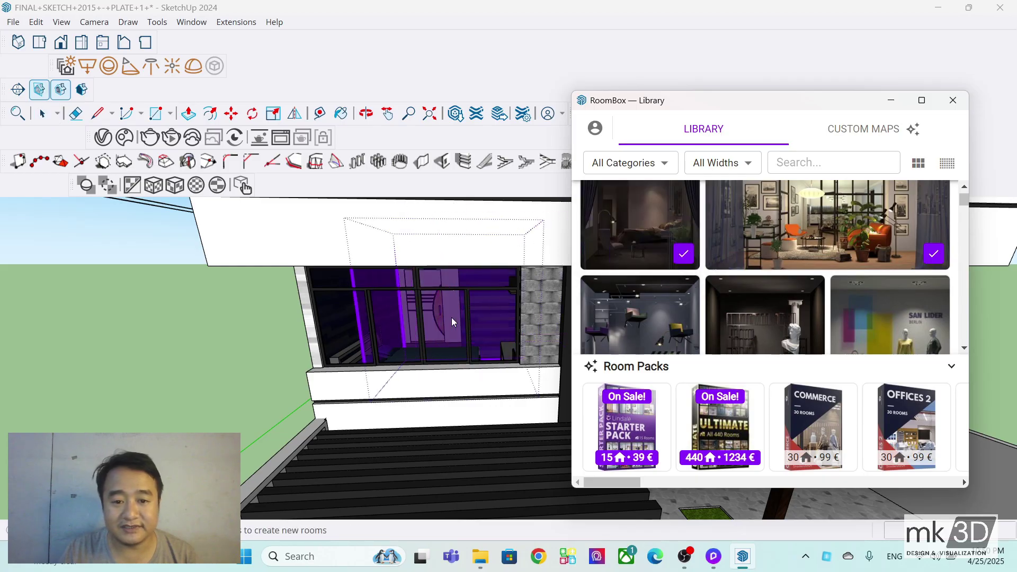
{"action": "left_click", "coordinate": [403, 291]}
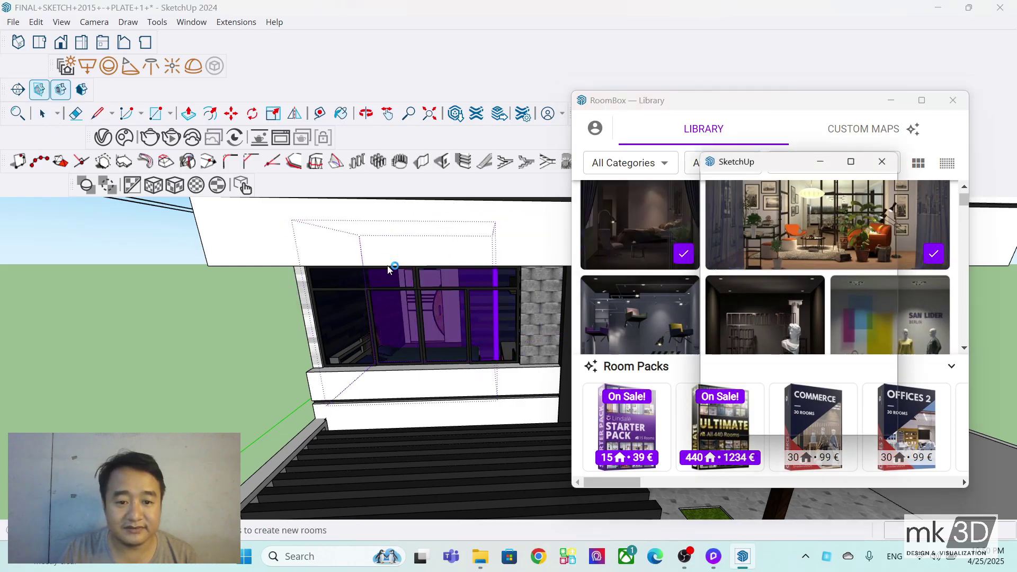
{"action": "left_click", "coordinate": [43, 113]}
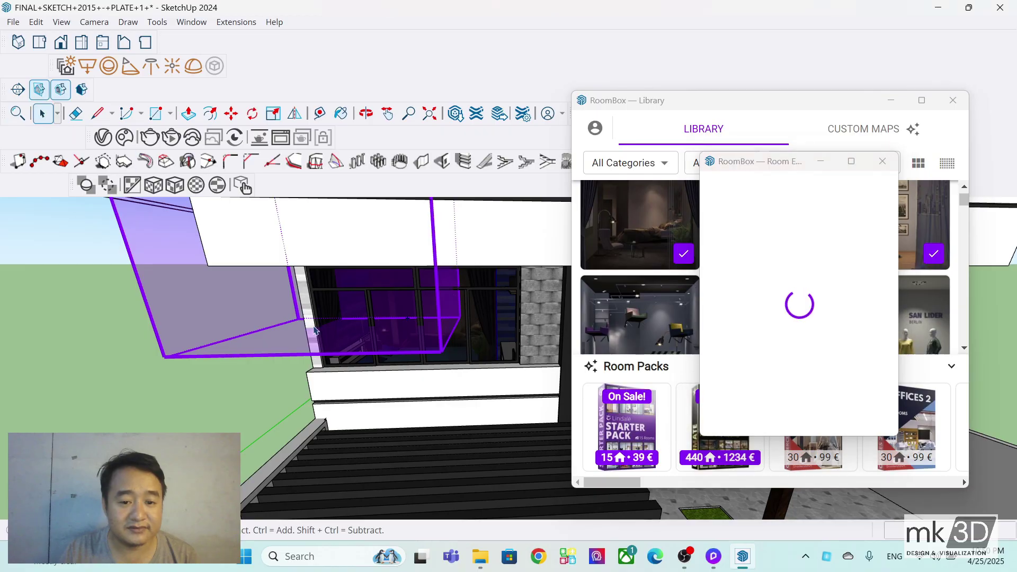
{"action": "middle_click_drag", "start_coordinate": [379, 422], "coordinate": [377, 310]}
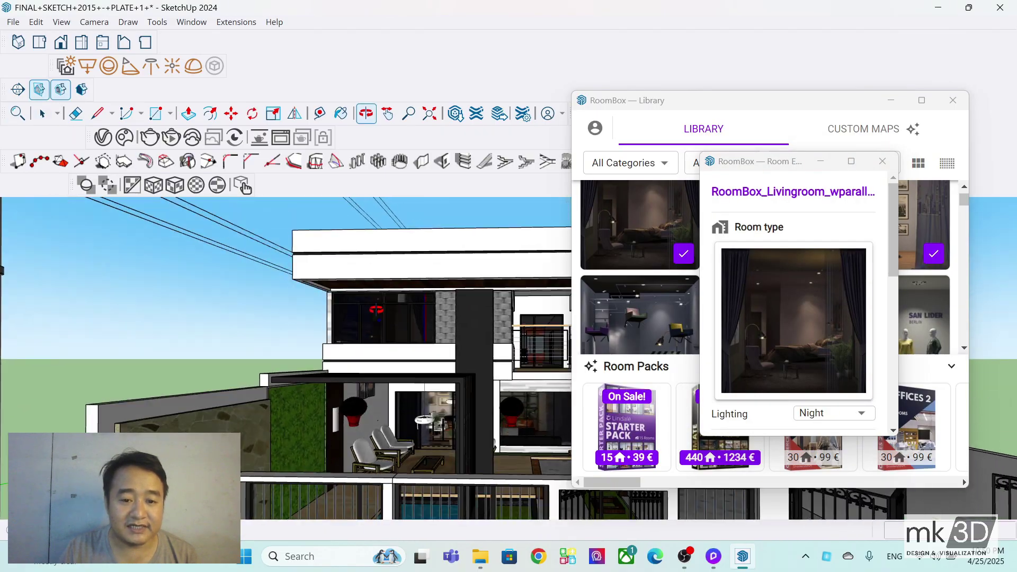
Step: Scale the upper-floor living room box wider to span the front window, adjust its depth, and deselect it
{"action": "middle_click_drag", "start_coordinate": [402, 245], "coordinate": [314, 325]}
{"action": "key", "text": "s"}
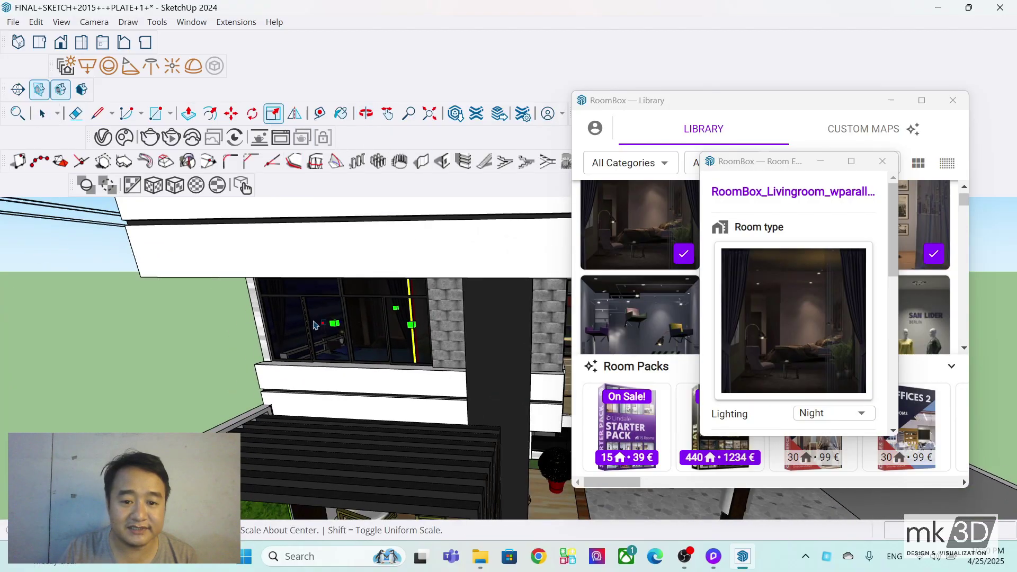
{"action": "left_click", "coordinate": [433, 314]}
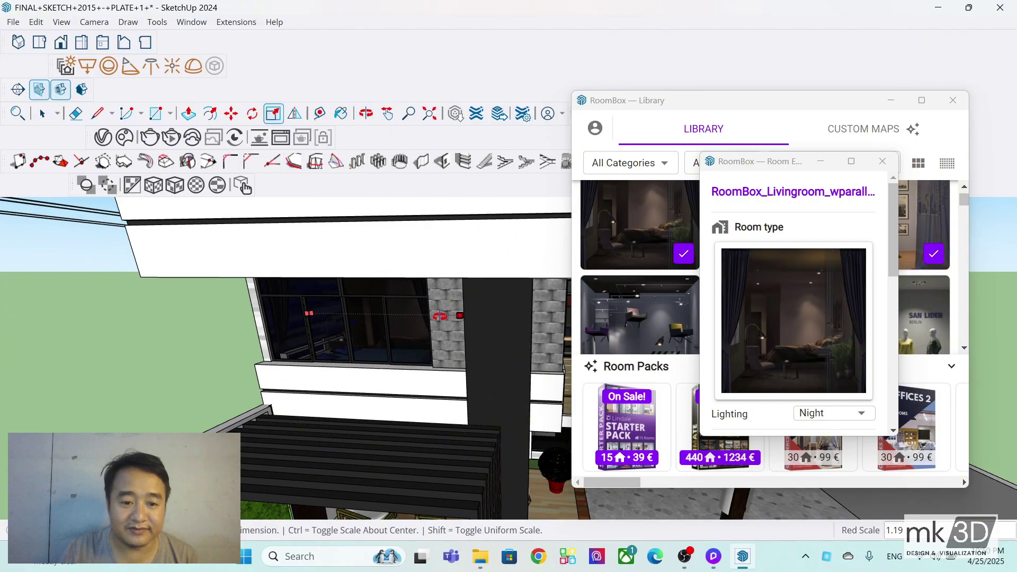
{"action": "left_click", "coordinate": [440, 316]}
{"action": "middle_click_drag", "start_coordinate": [440, 316], "coordinate": [390, 344]}
{"action": "left_click", "coordinate": [396, 255]}
{"action": "left_click", "coordinate": [395, 258]}
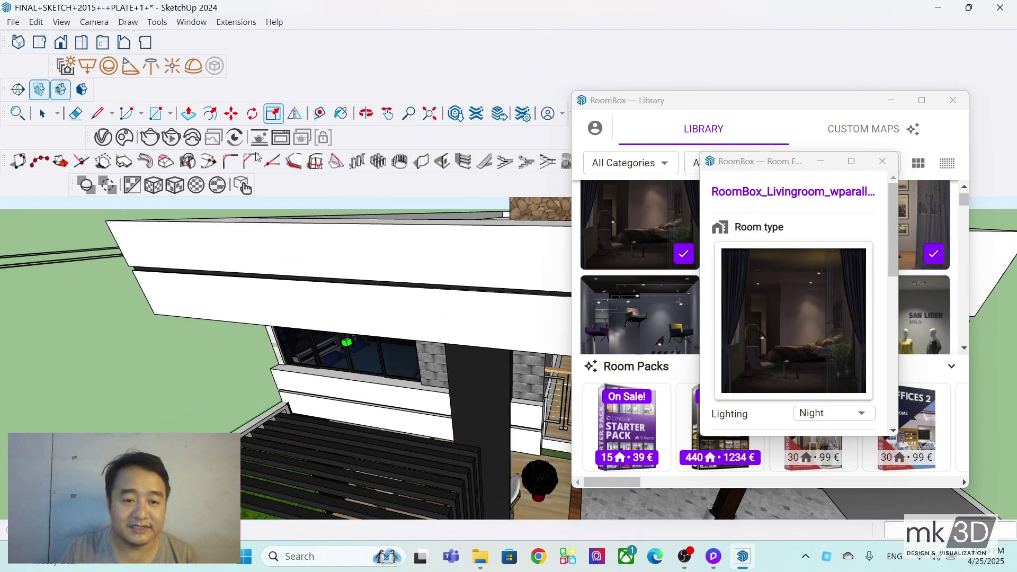
{"action": "left_click", "coordinate": [41, 113]}
{"action": "scroll", "coordinate": [227, 329], "scroll_direction": "down", "scroll_amount": 10}
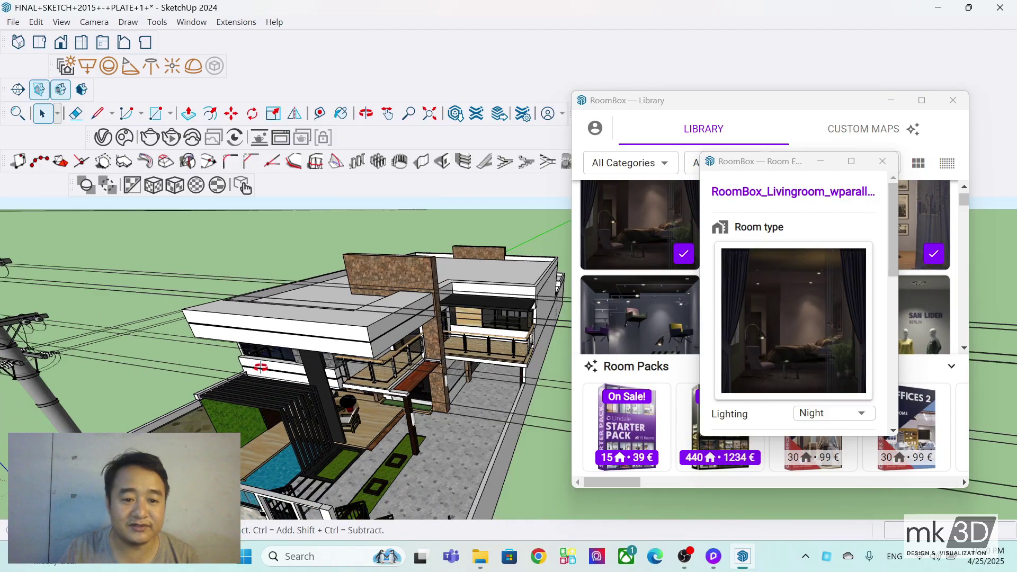
{"action": "left_click", "coordinate": [254, 291]}
{"action": "scroll", "coordinate": [286, 349], "scroll_direction": "up", "scroll_amount": 5}
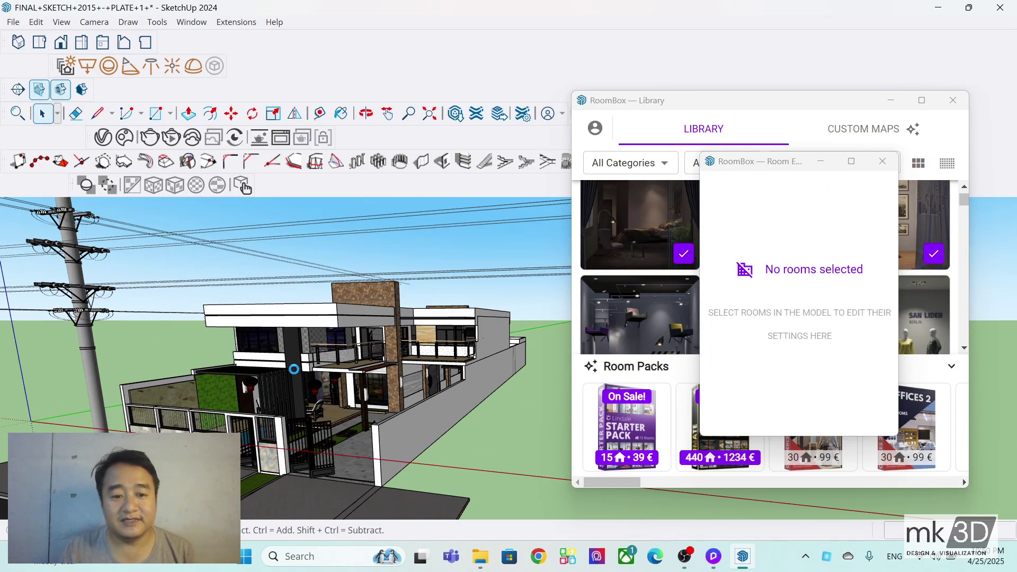
Step: Switch to D5 Render and reload the imported SketchUp house model with its latest changes
{"action": "left_click", "coordinate": [722, 560]}
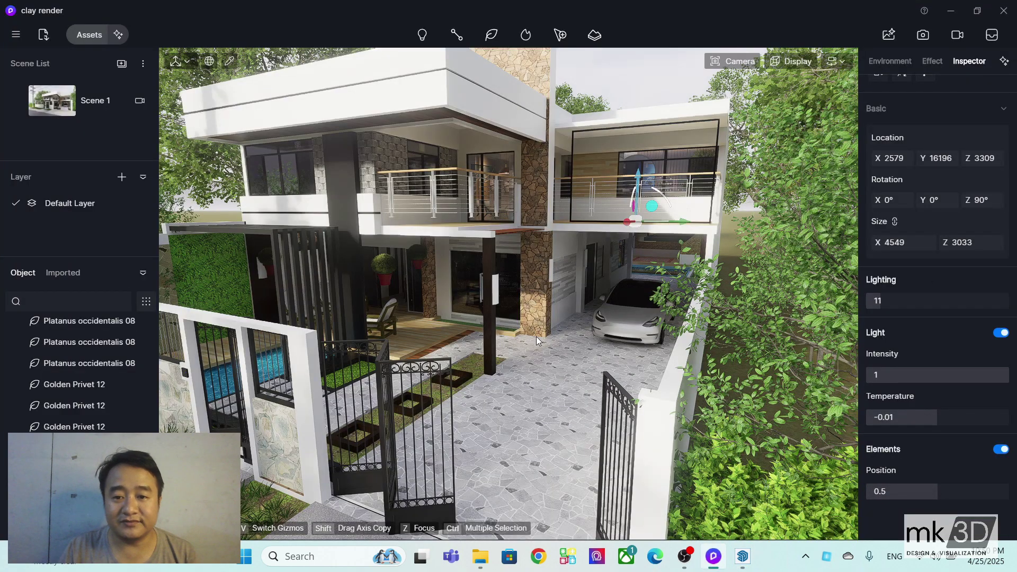
{"action": "left_click", "coordinate": [517, 357]}
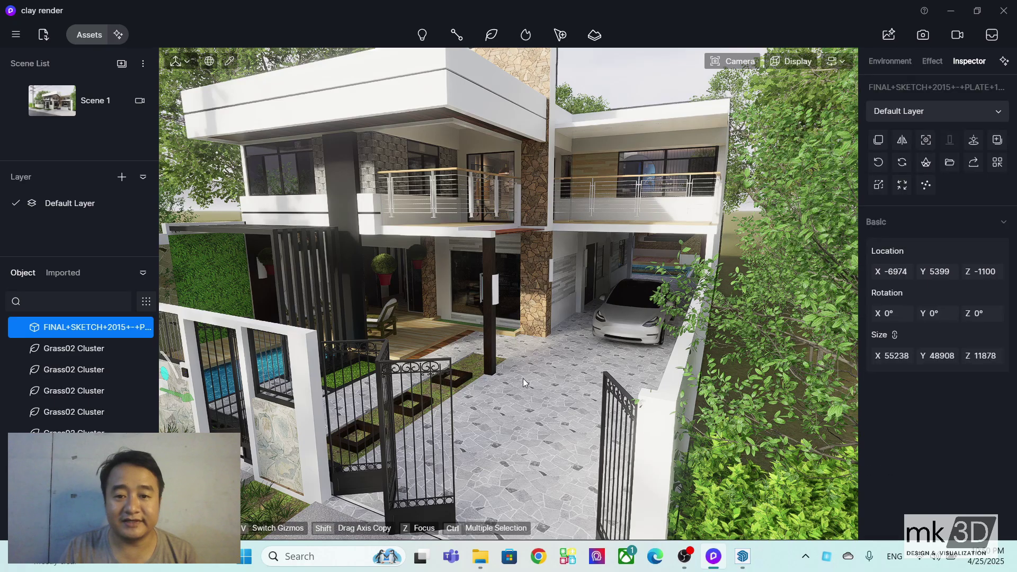
{"action": "left_click", "coordinate": [903, 161]}
{"action": "left_click", "coordinate": [933, 208]}
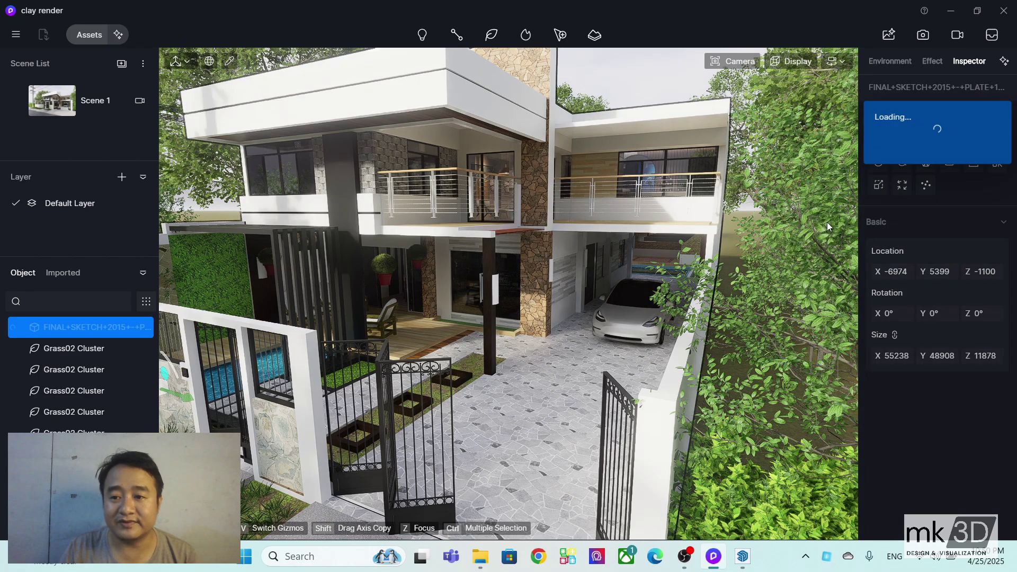
Step: Enable Emissive on the RoomBox living room material behind the ground-floor glass doors and set its intensity to 1.2
{"action": "scroll", "coordinate": [591, 377], "scroll_direction": "up", "scroll_amount": 6}
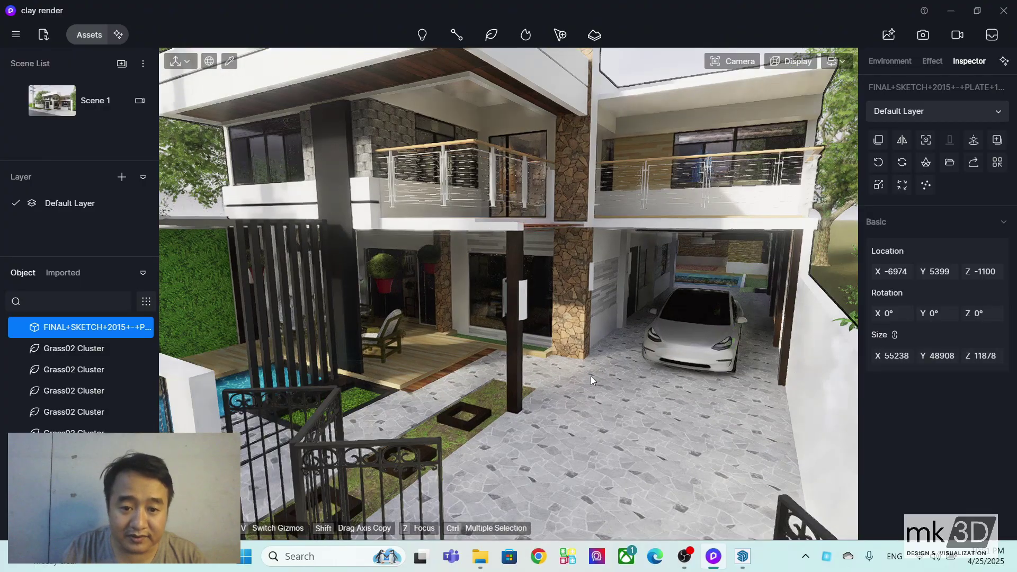
{"action": "scroll", "coordinate": [549, 380], "scroll_direction": "up", "scroll_amount": 8}
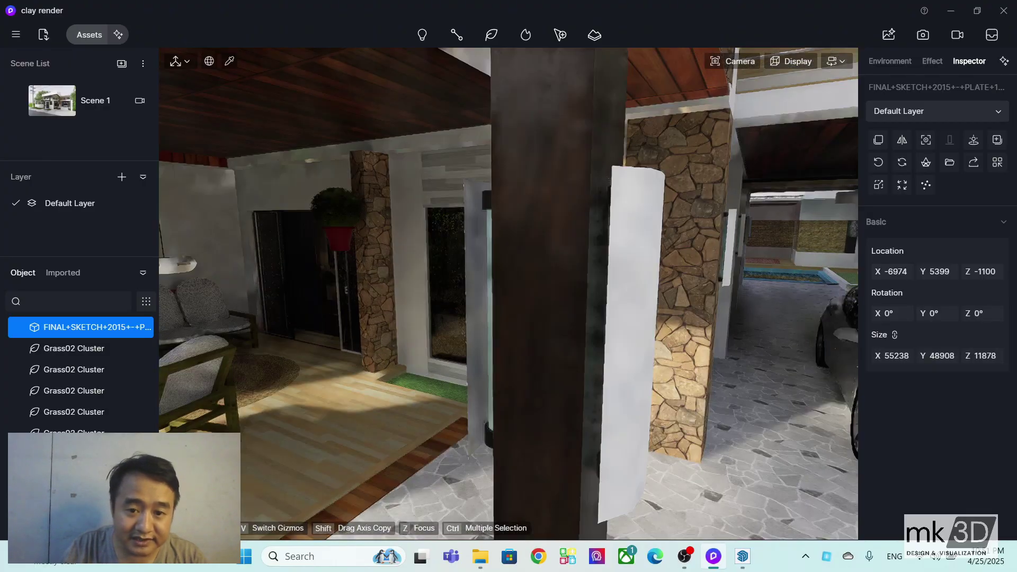
{"action": "scroll", "coordinate": [424, 378], "scroll_direction": "up", "scroll_amount": 5}
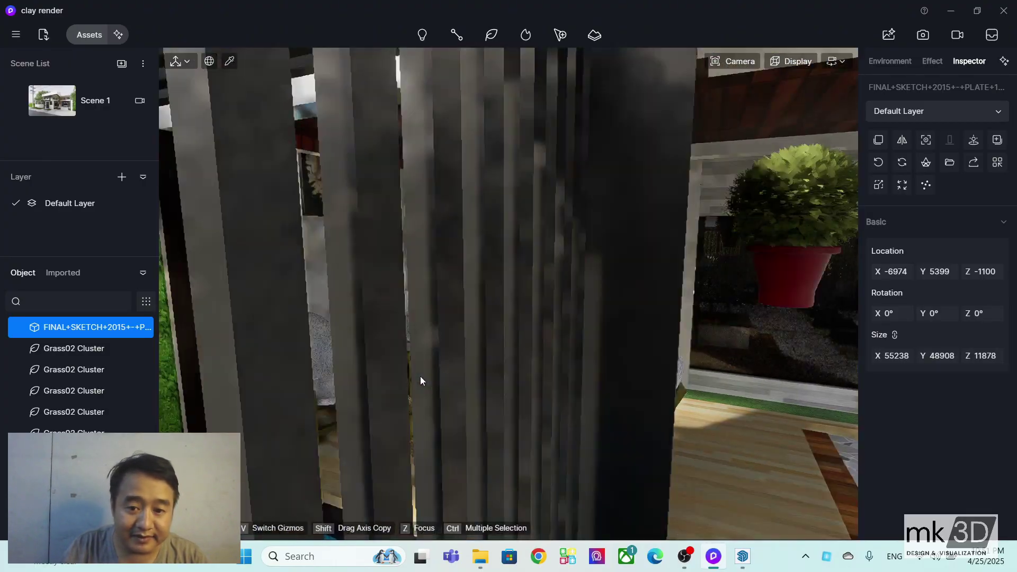
{"action": "scroll", "coordinate": [328, 361], "scroll_direction": "up", "scroll_amount": 3}
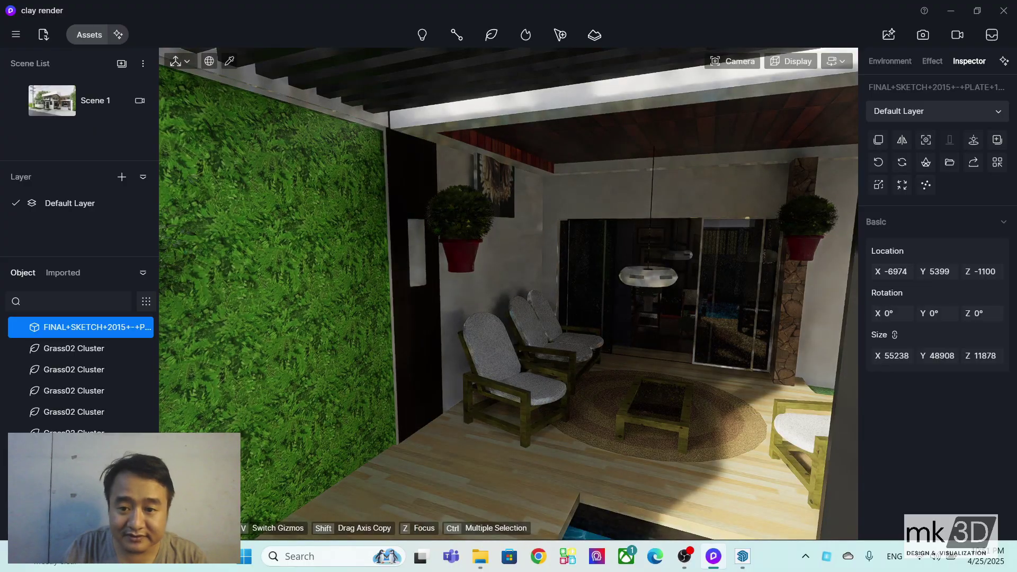
{"action": "scroll", "coordinate": [409, 352], "scroll_direction": "down", "scroll_amount": 4}
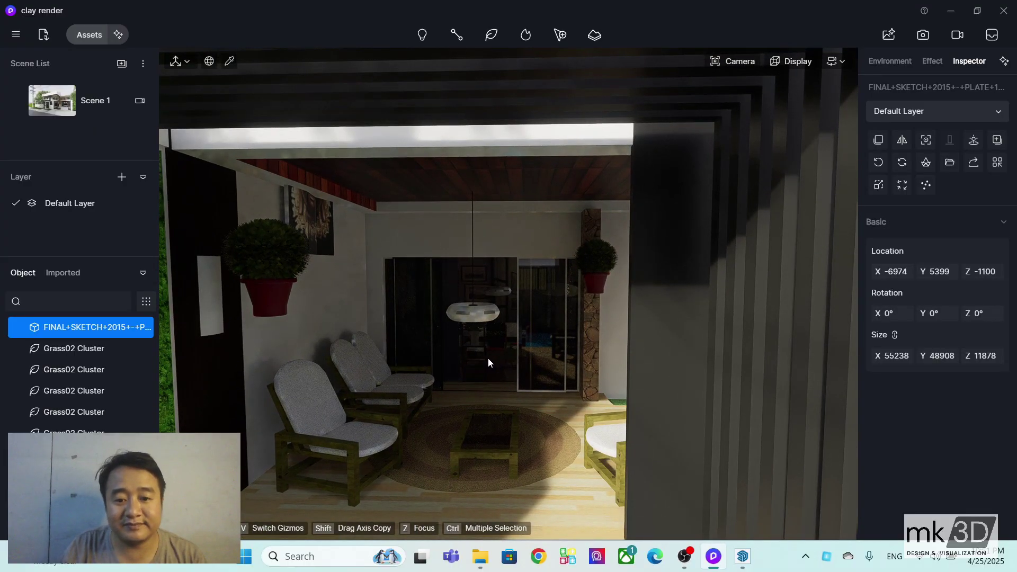
{"action": "key", "text": "Escape"}
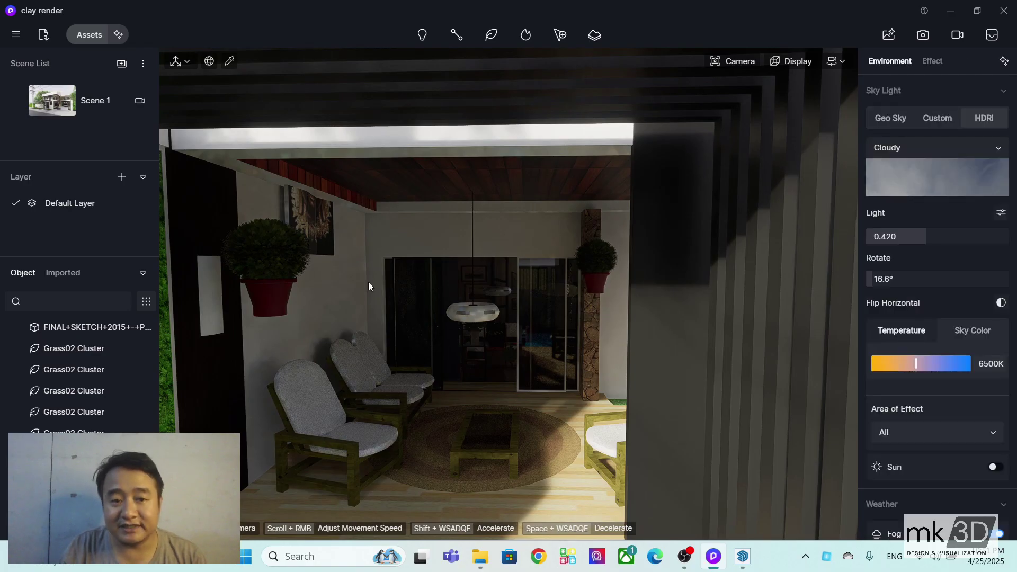
{"action": "left_click", "coordinate": [495, 337]}
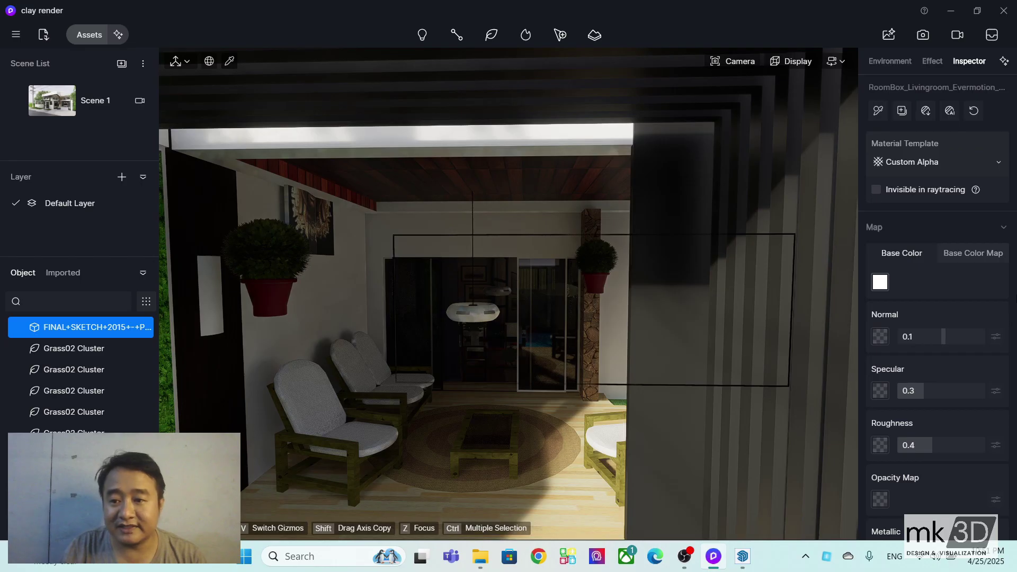
{"action": "left_click", "coordinate": [969, 254]}
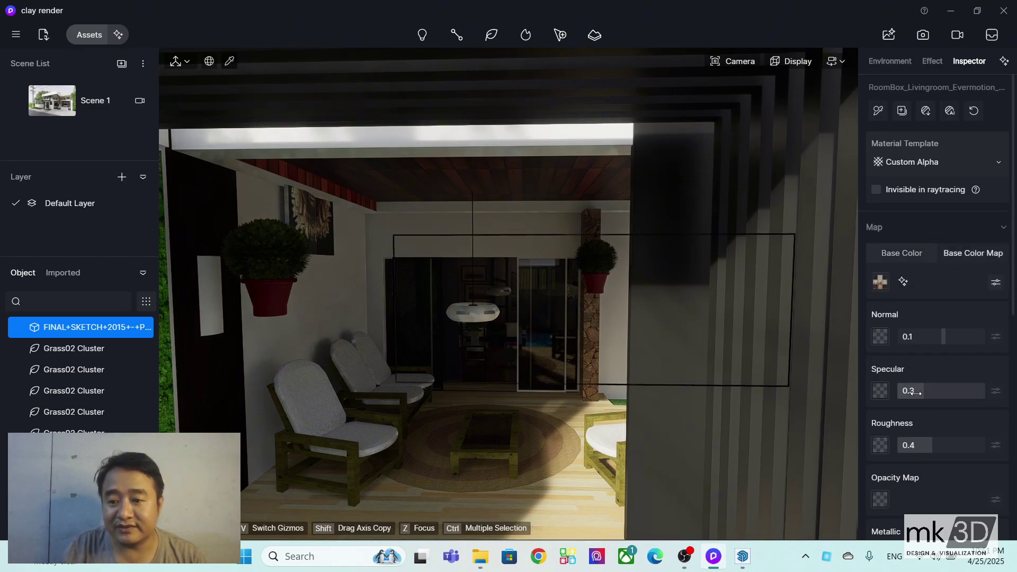
{"action": "scroll", "coordinate": [917, 397], "scroll_direction": "down", "scroll_amount": 5}
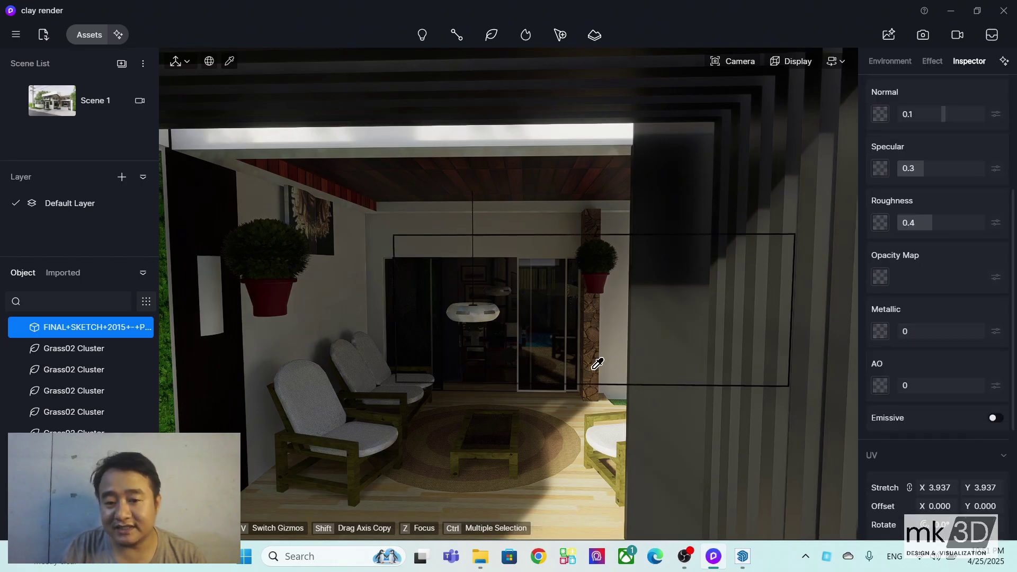
{"action": "left_click", "coordinate": [994, 418]}
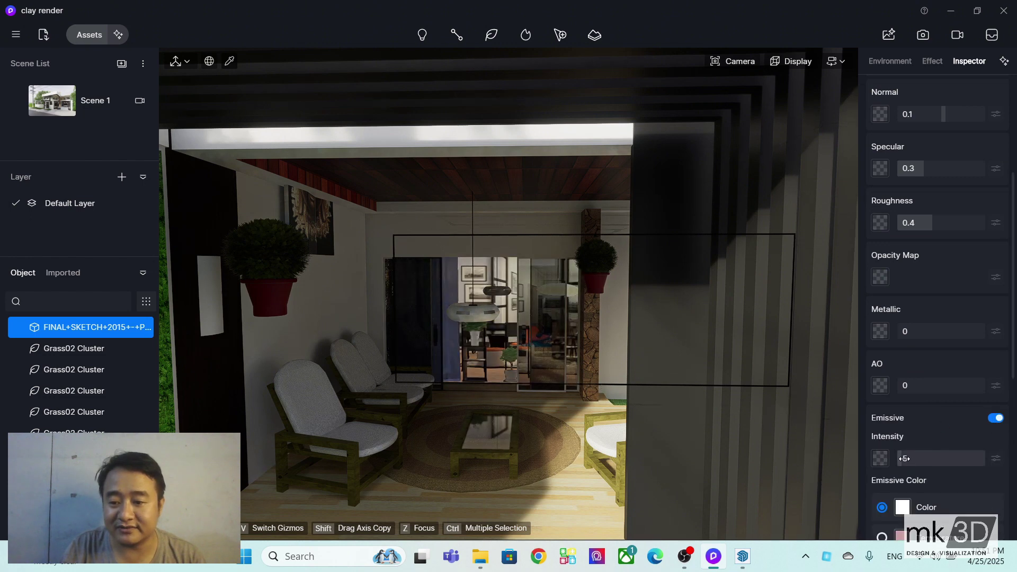
{"action": "left_click_drag", "start_coordinate": [900, 459], "coordinate": [476, 370]}
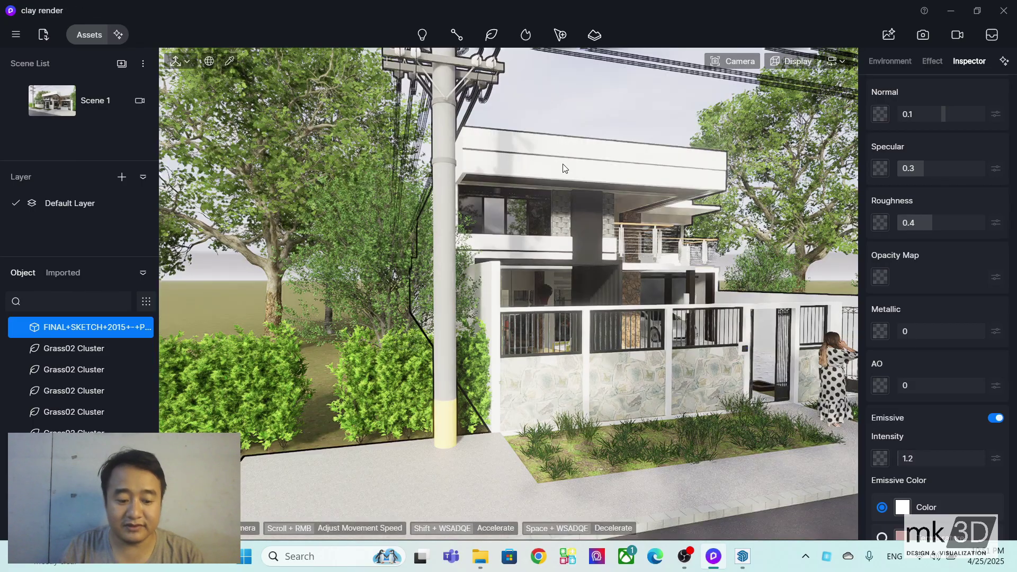
Step: Enable Emissive on the RoomBox bedroom interior's material
{"action": "right_click_drag", "start_coordinate": [561, 167], "coordinate": [500, 333]}
{"action": "left_click", "coordinate": [990, 418]}
{"action": "left_click", "coordinate": [994, 418]}
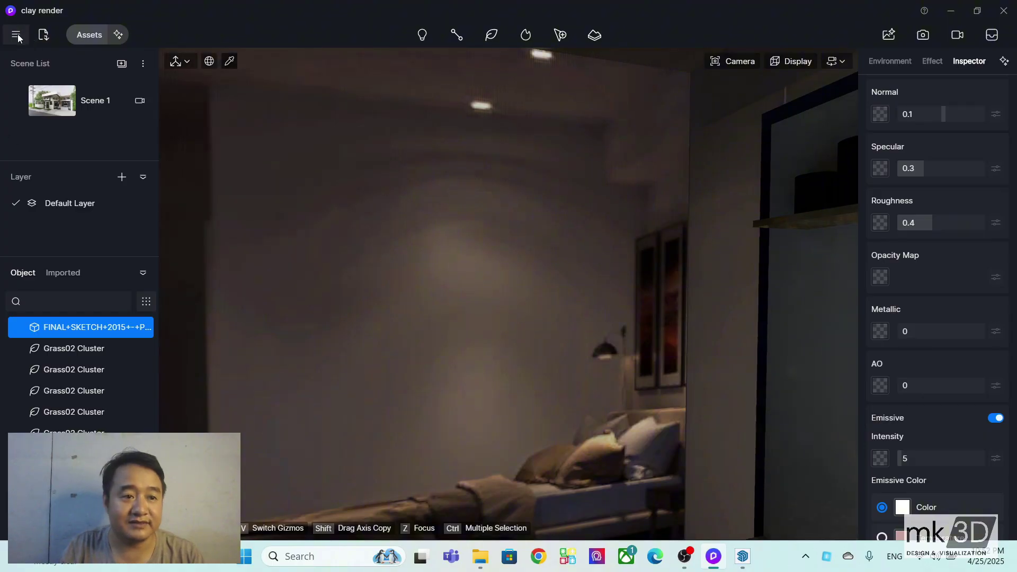
Step: Frame a street-level front view of the house and gate, save it as Scene 2, and recall that scene
{"action": "left_click", "coordinate": [48, 94]}
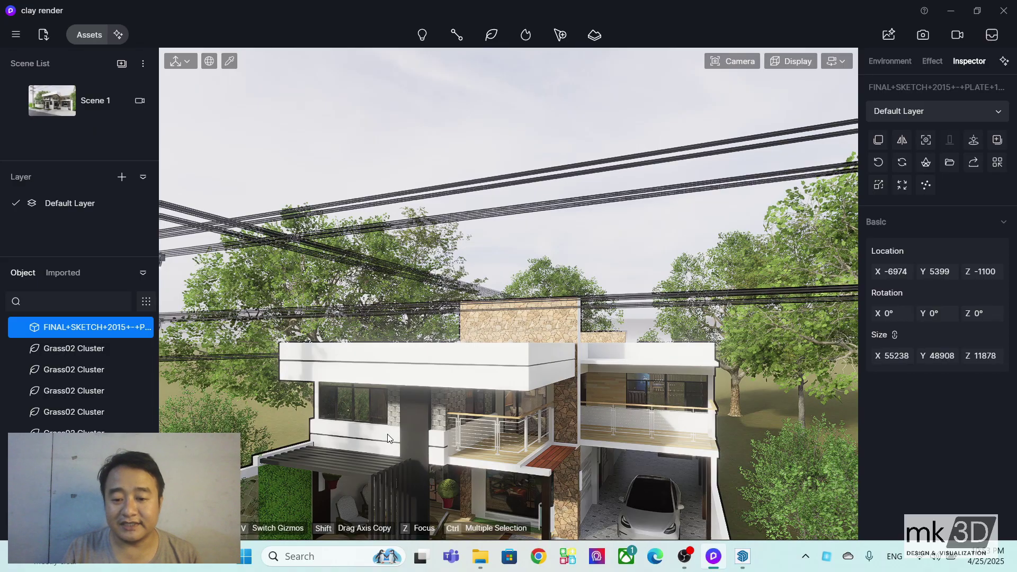
{"action": "mouse_move", "coordinate": [388, 435]}
{"action": "right_mouse_down"}
{"action": "mouse_move", "coordinate": [397, 431]}
{"action": "mouse_move", "coordinate": [388, 428]}
{"action": "right_mouse_up"}
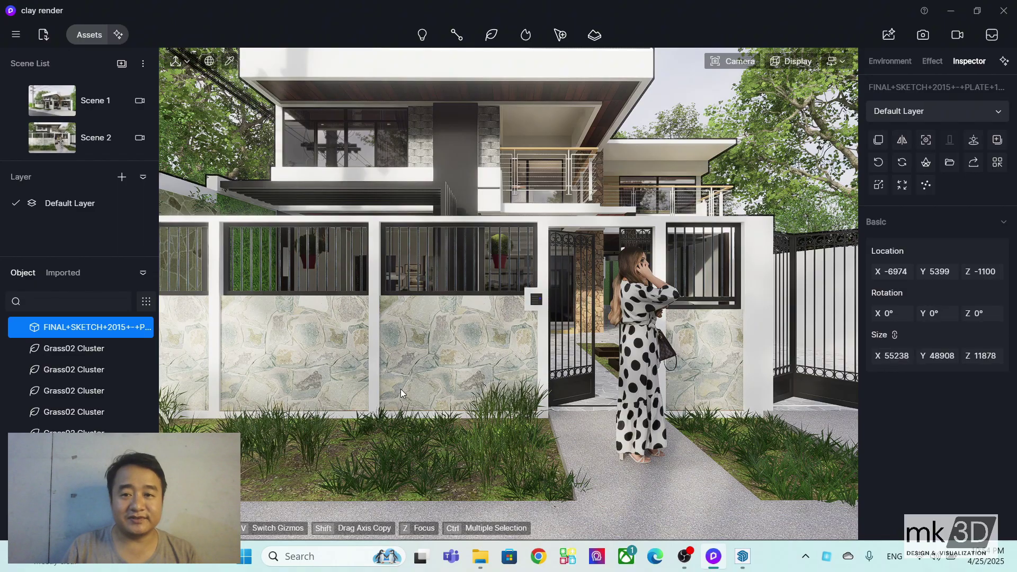
{"action": "left_click", "coordinate": [54, 146]}
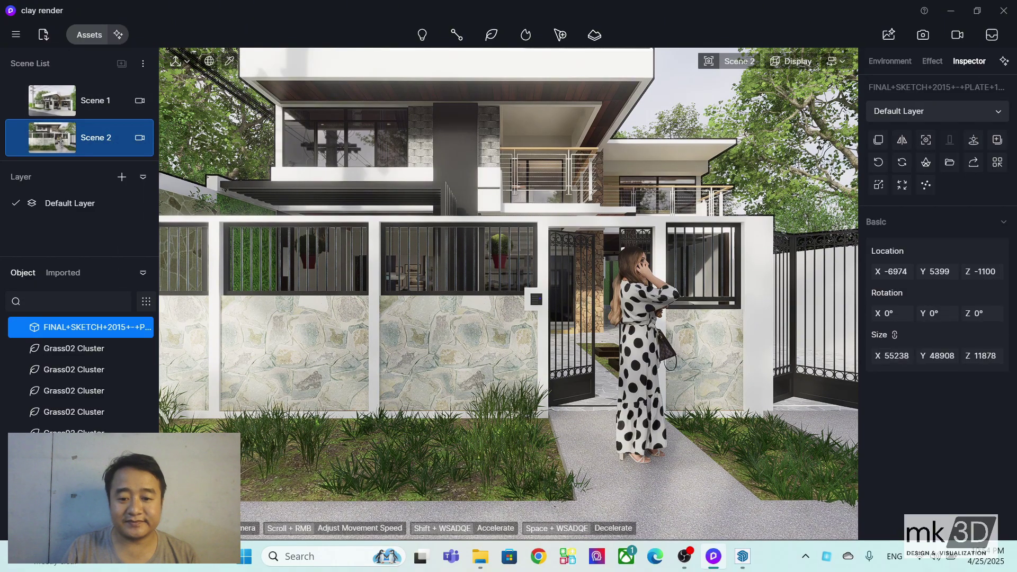
Step: Move the camera closer to the facade, framing the front windows above the fence, and update Scene 2 with this view
{"action": "right_click_drag", "start_coordinate": [565, 292], "coordinate": [555, 237]}
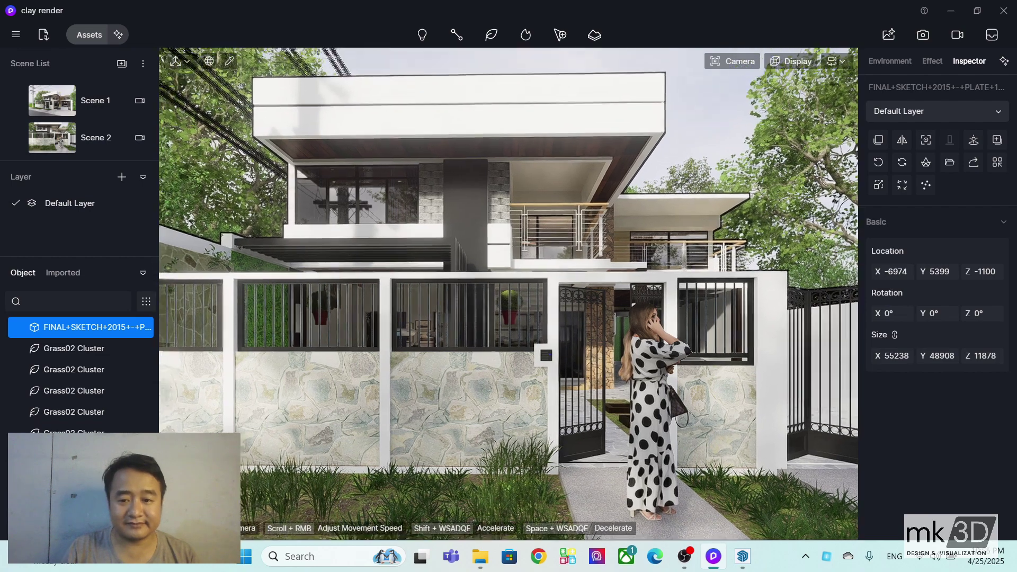
{"action": "right_click_drag", "start_coordinate": [506, 325], "coordinate": [507, 311]}
{"action": "scroll", "coordinate": [507, 310], "scroll_direction": "down", "scroll_amount": 5}
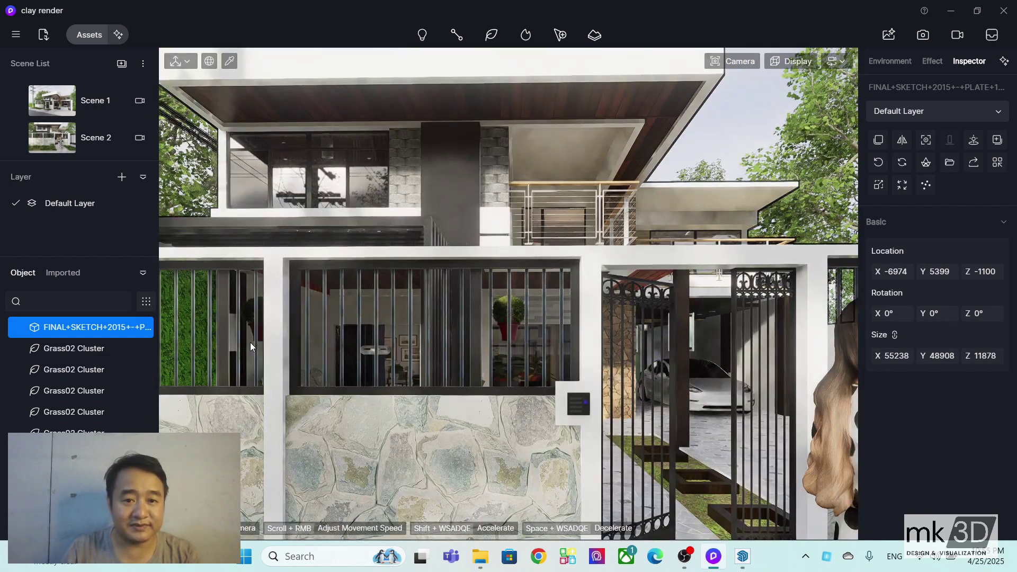
{"action": "right_click_drag", "start_coordinate": [513, 329], "coordinate": [523, 331]}
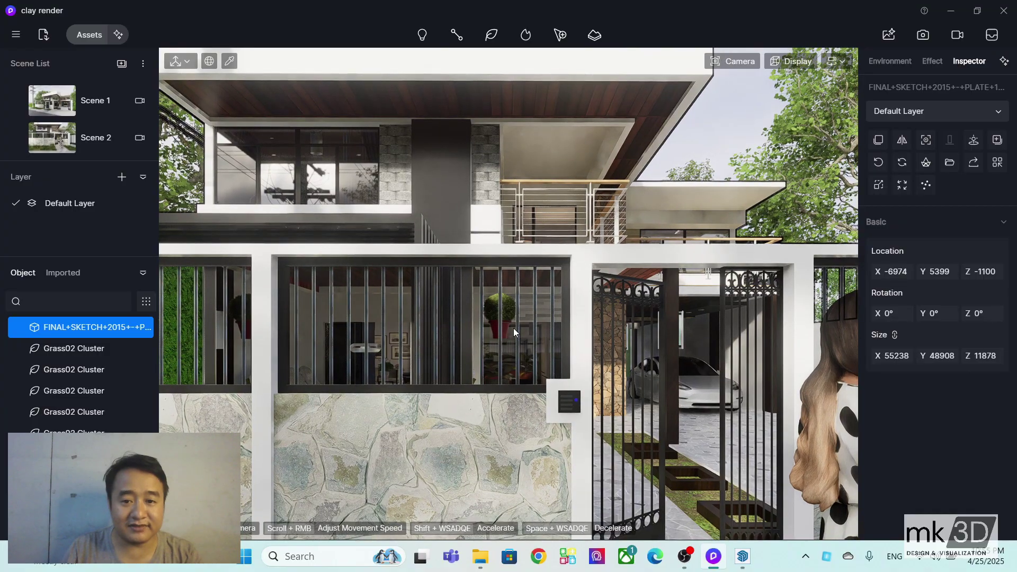
{"action": "left_click", "coordinate": [18, 141]}
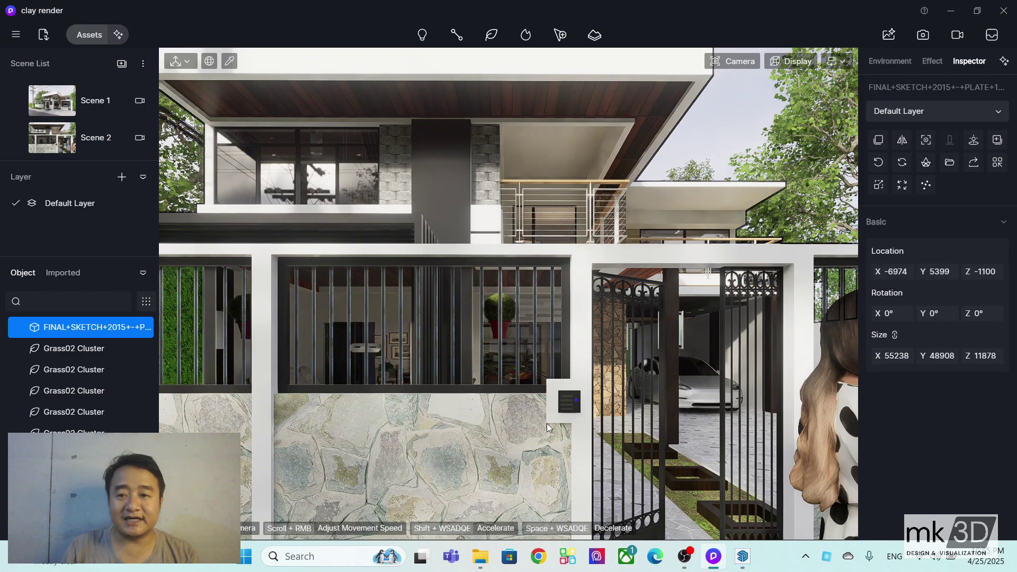
Step: Set the camera clipping distance to 354.6 to cut away the front fence, and update Scene 2
{"action": "left_click", "coordinate": [840, 63]}
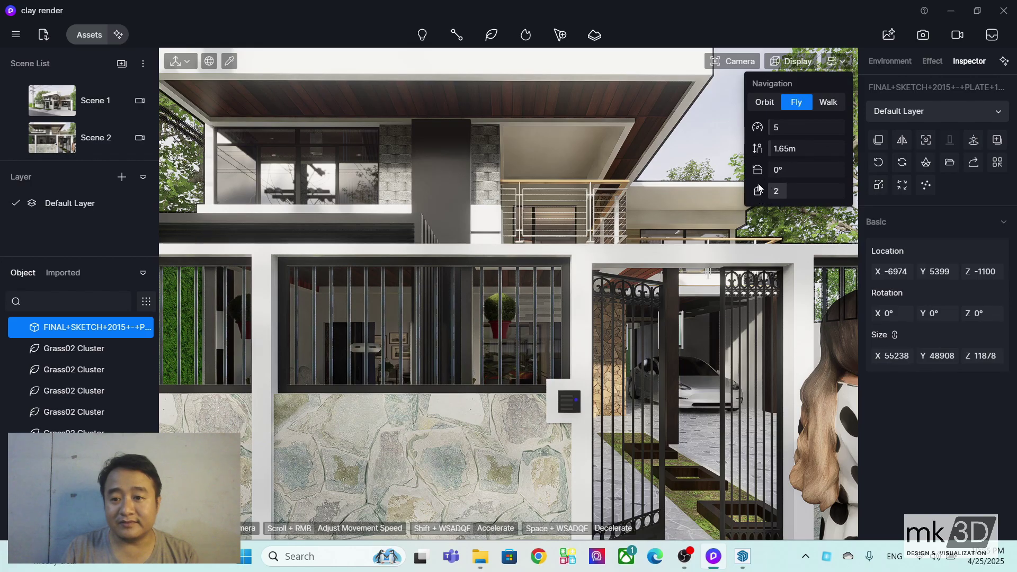
{"action": "left_click", "coordinate": [801, 62]}
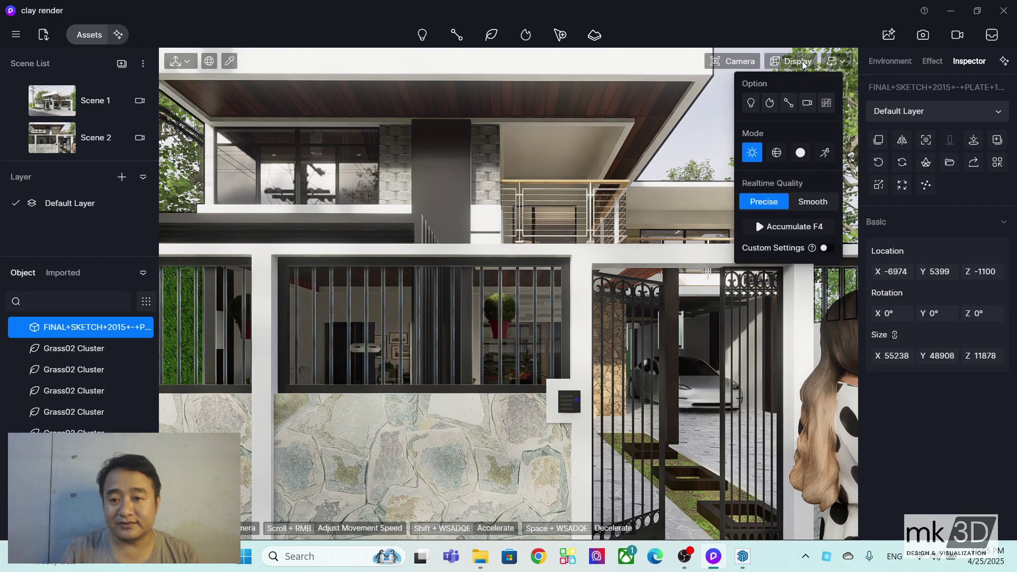
{"action": "left_click", "coordinate": [735, 62]}
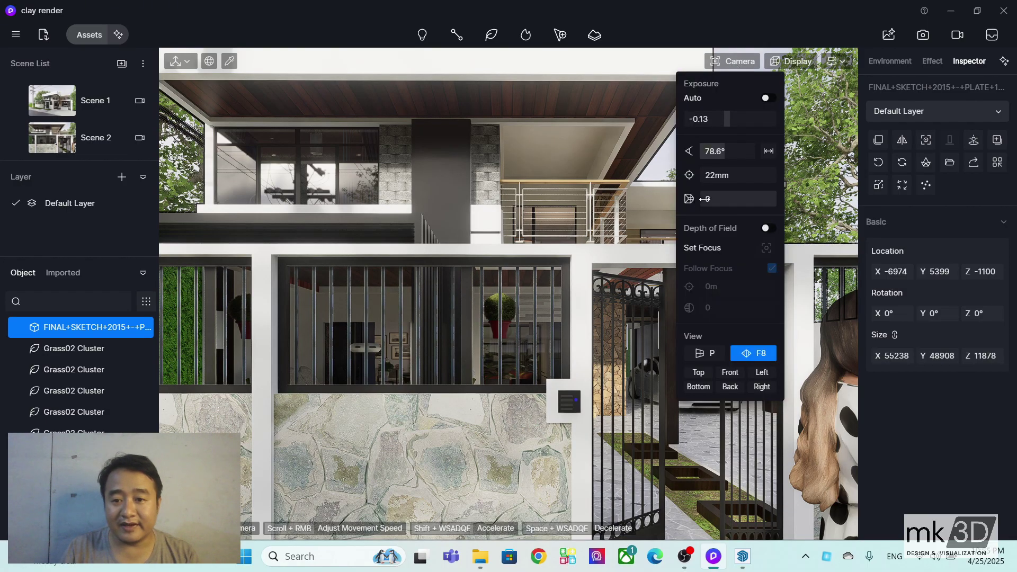
{"action": "left_click_drag", "start_coordinate": [707, 199], "coordinate": [737, 200]}
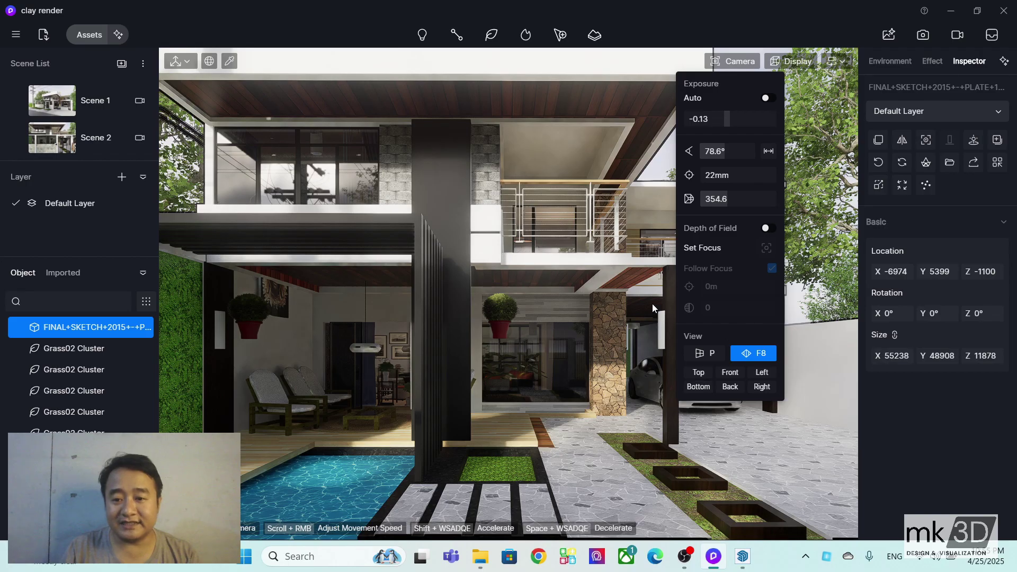
{"action": "left_click", "coordinate": [12, 139]}
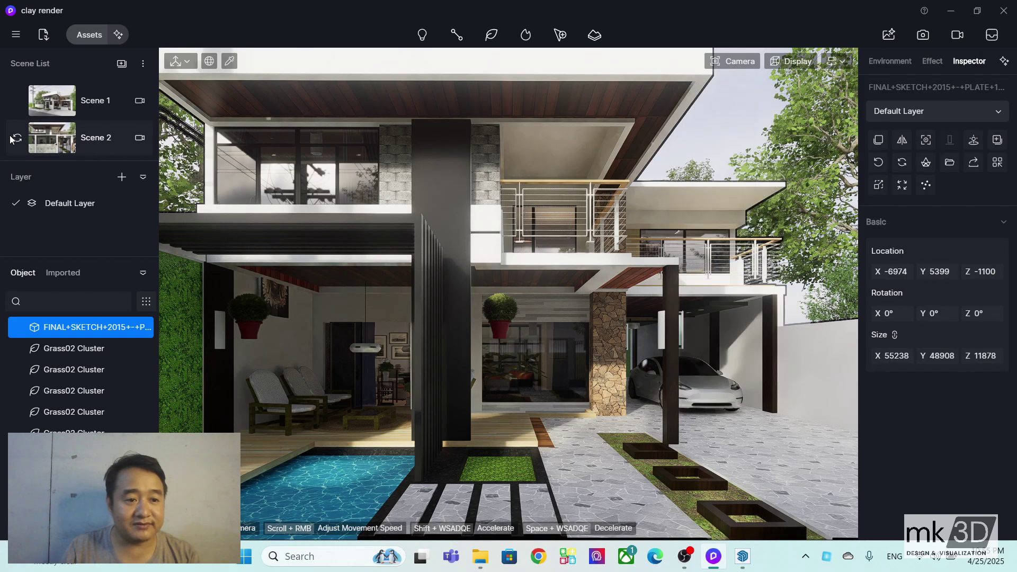
{"action": "left_click", "coordinate": [13, 140]}
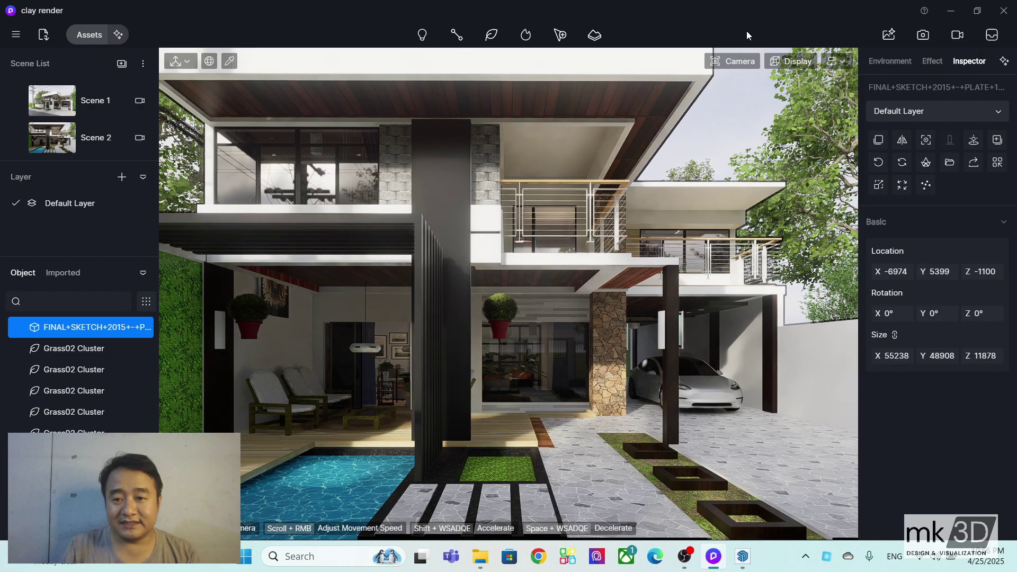
{"action": "left_click", "coordinate": [739, 59]}
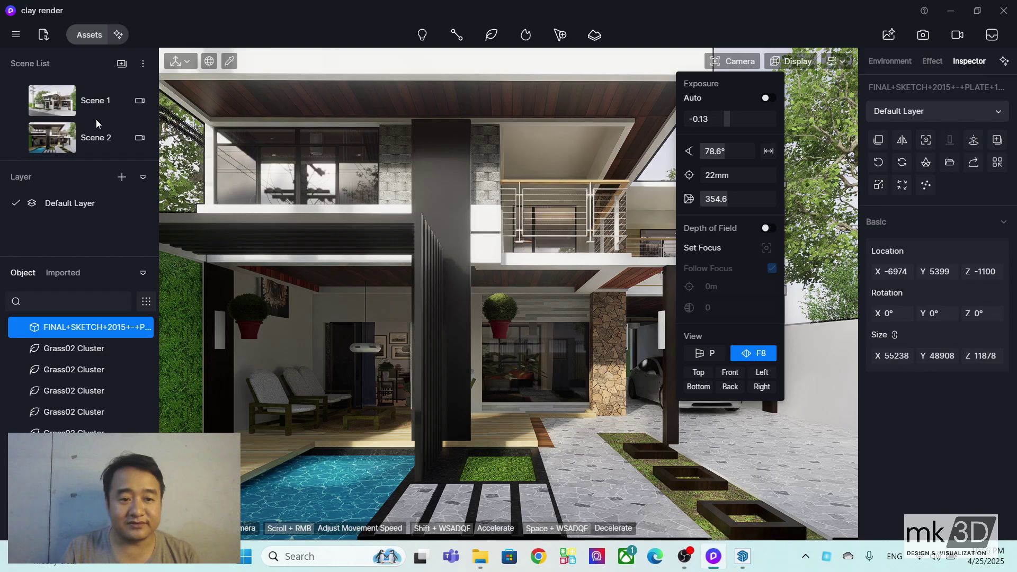
{"action": "left_click", "coordinate": [723, 59]}
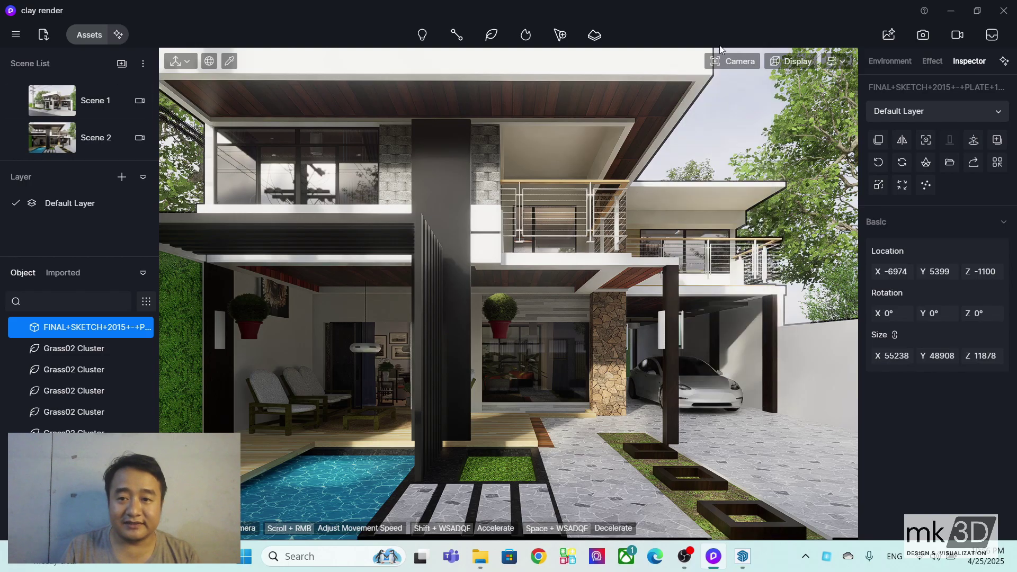